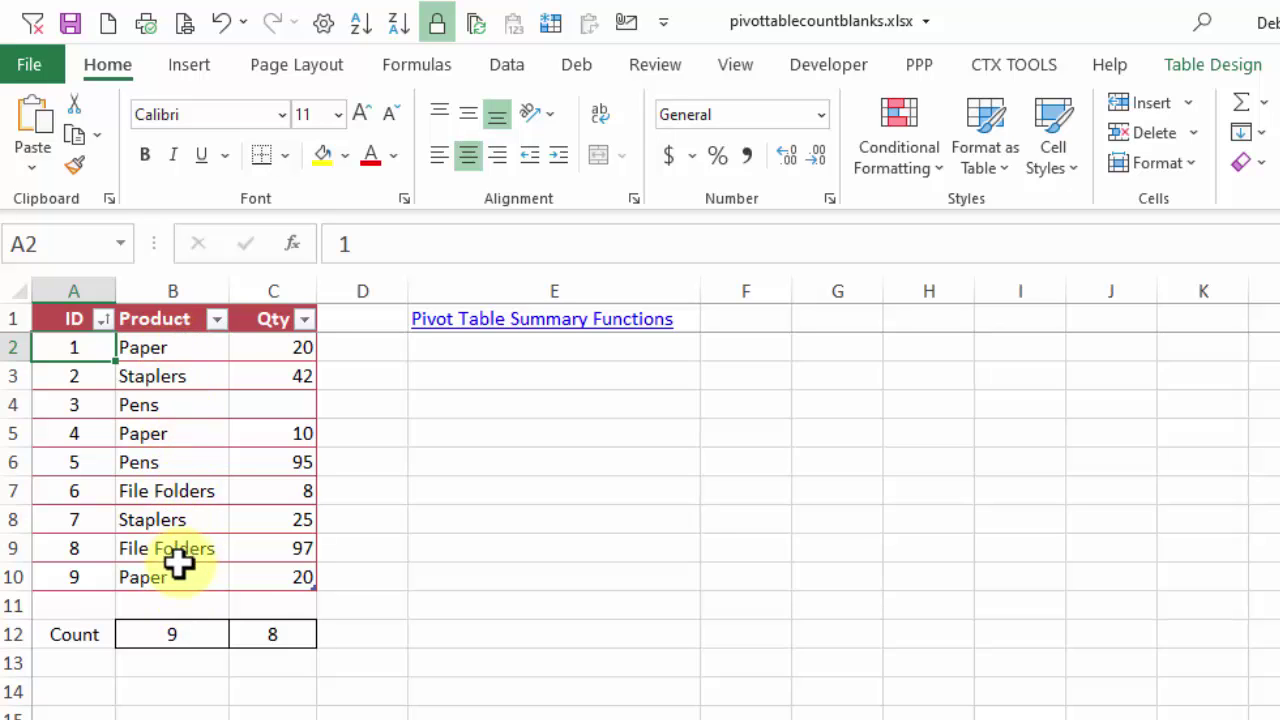
- Create a PivotTable on a new worksheet from the product orders table and add Product as its row field
left_click(162, 347)
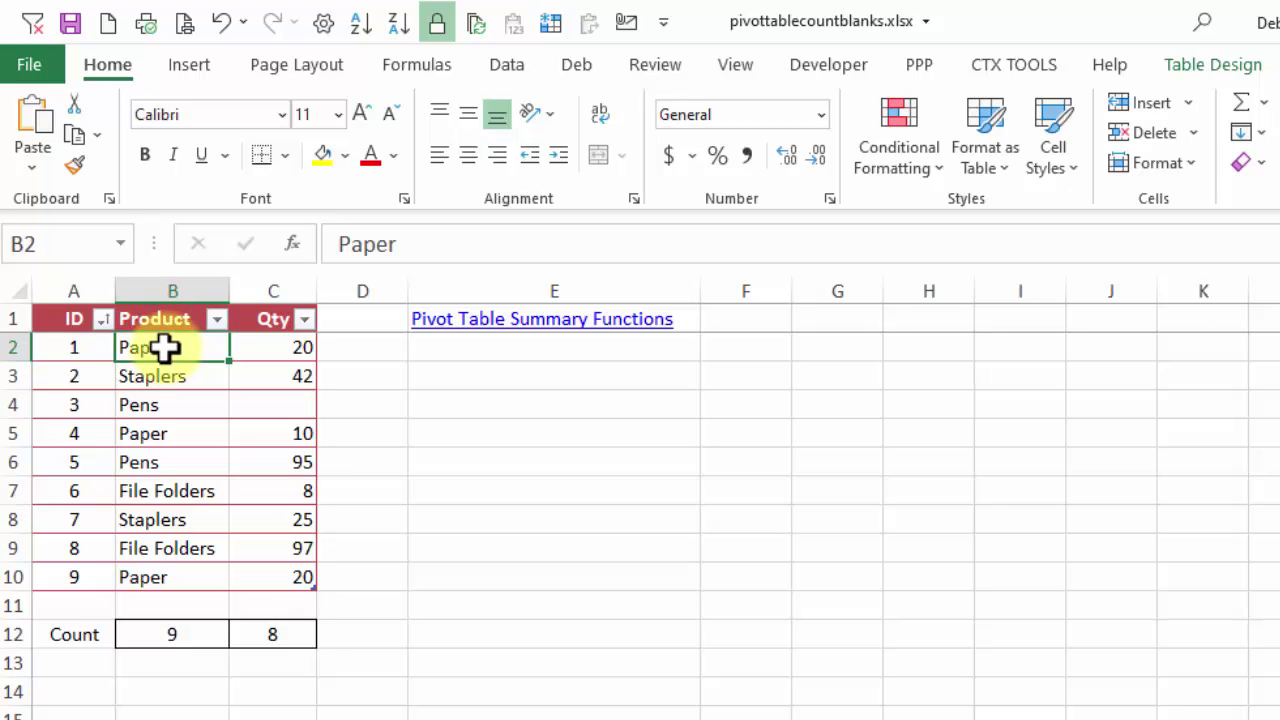
left_click(180, 66)
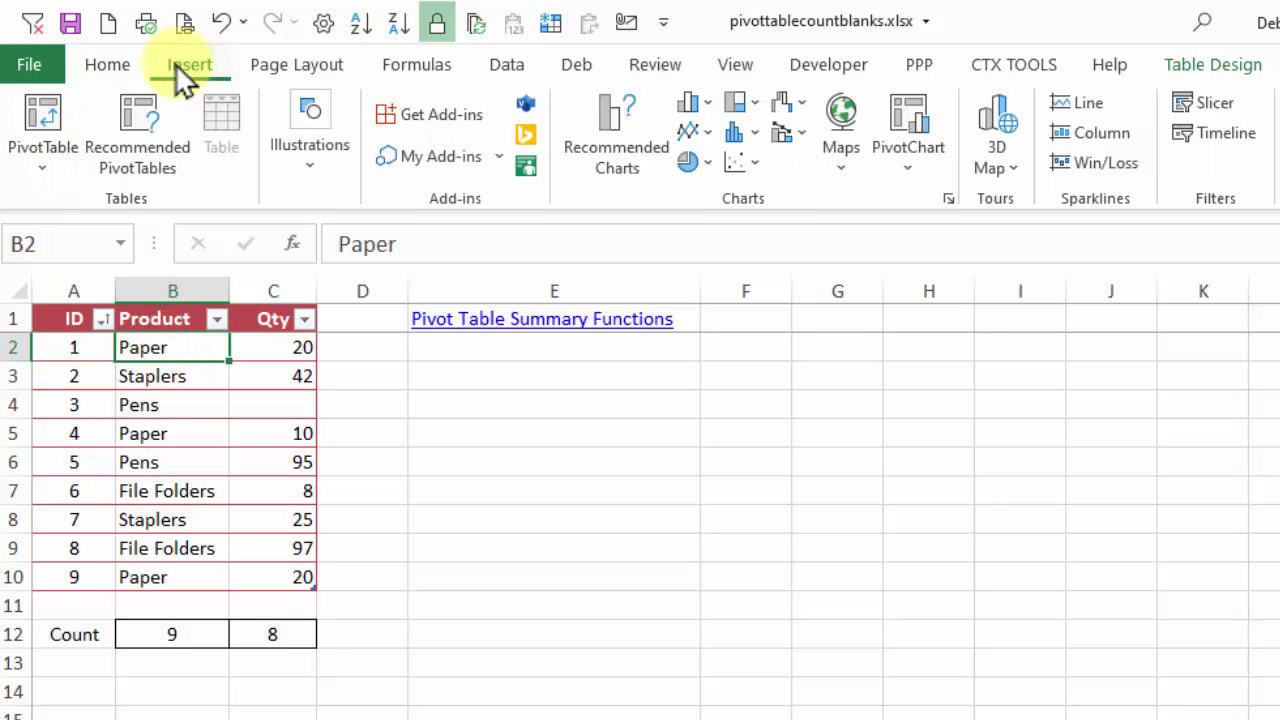
left_click(42, 114)
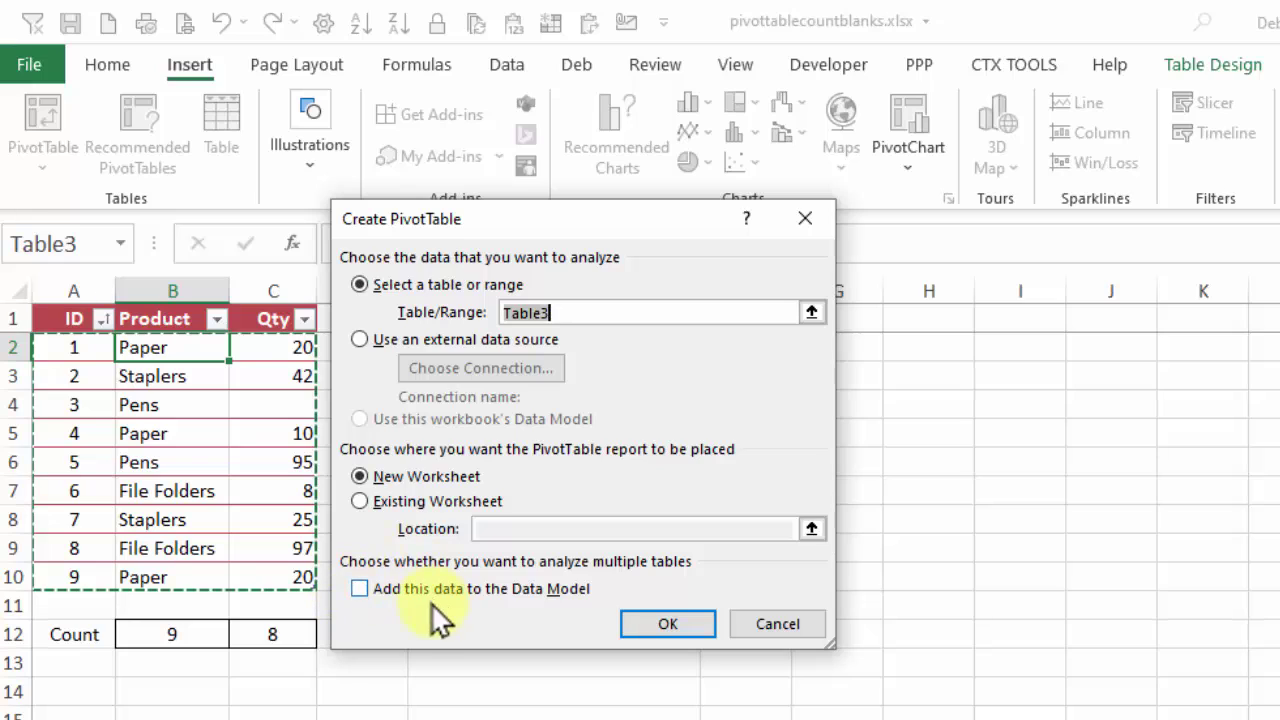
left_click(645, 624)
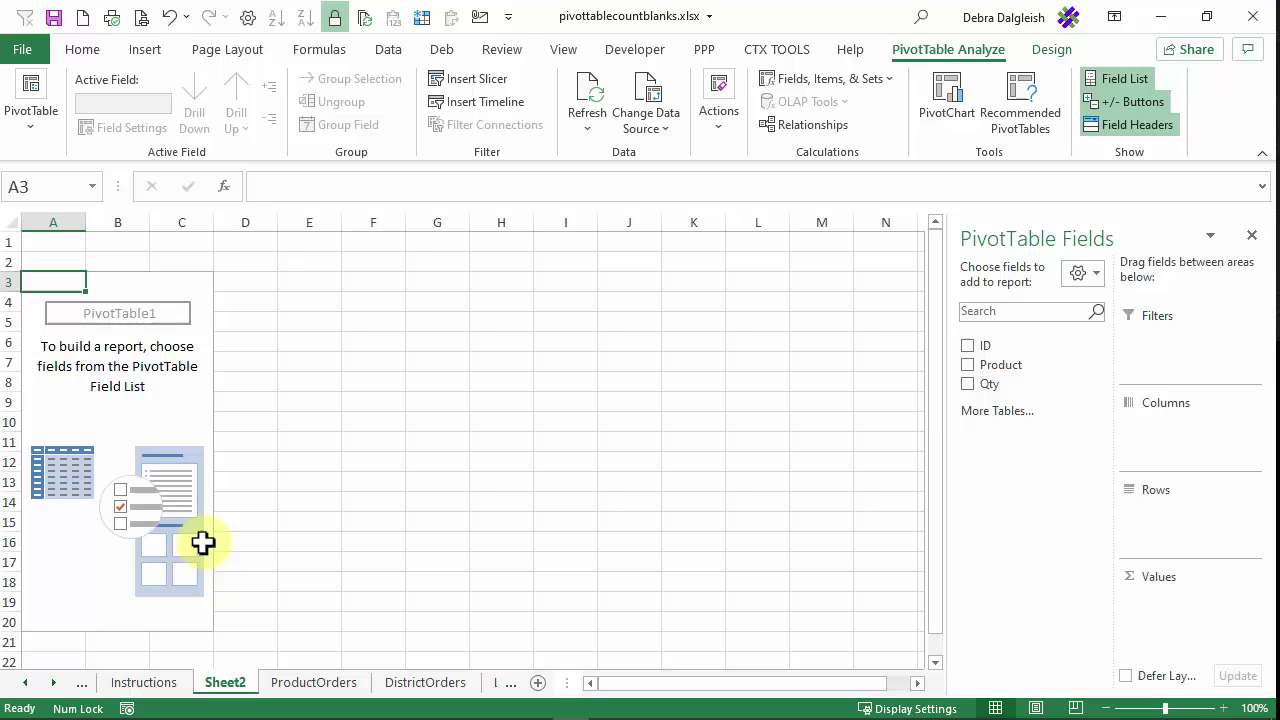
left_click(968, 365)
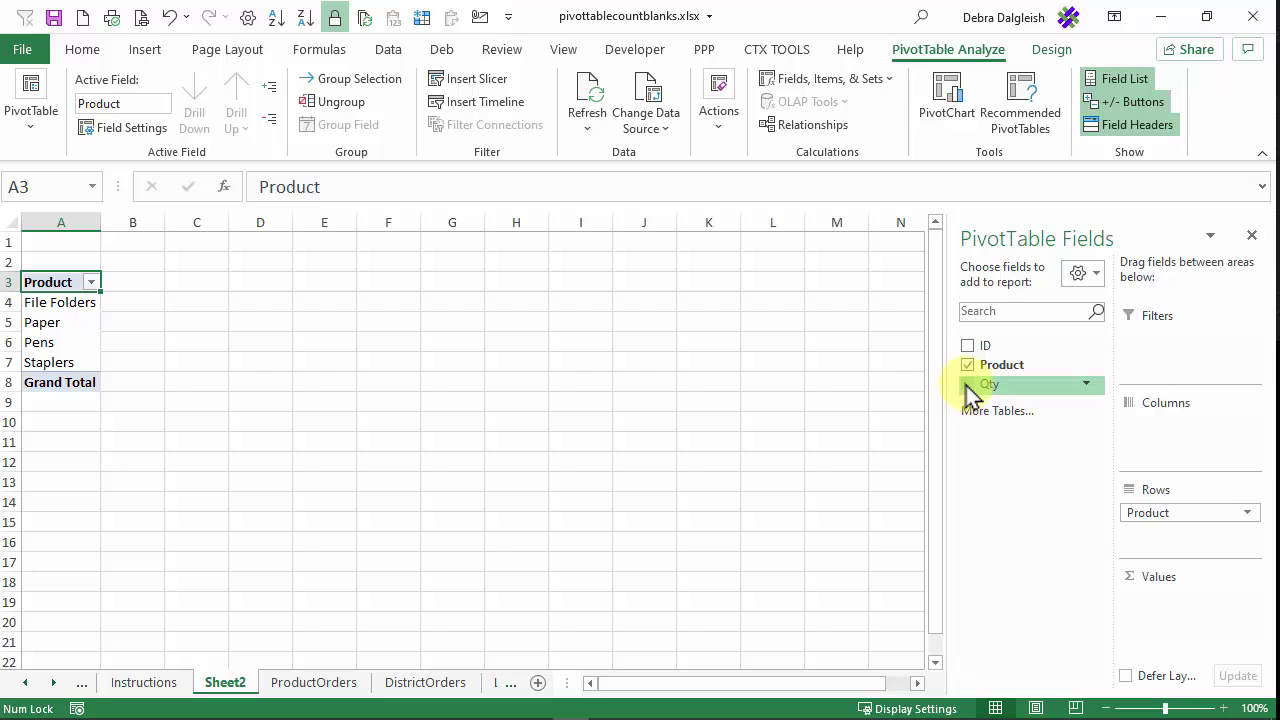
- Try counting orders per product by adding Qty to the pivot table values and summarizing it by Count
left_click(967, 385)
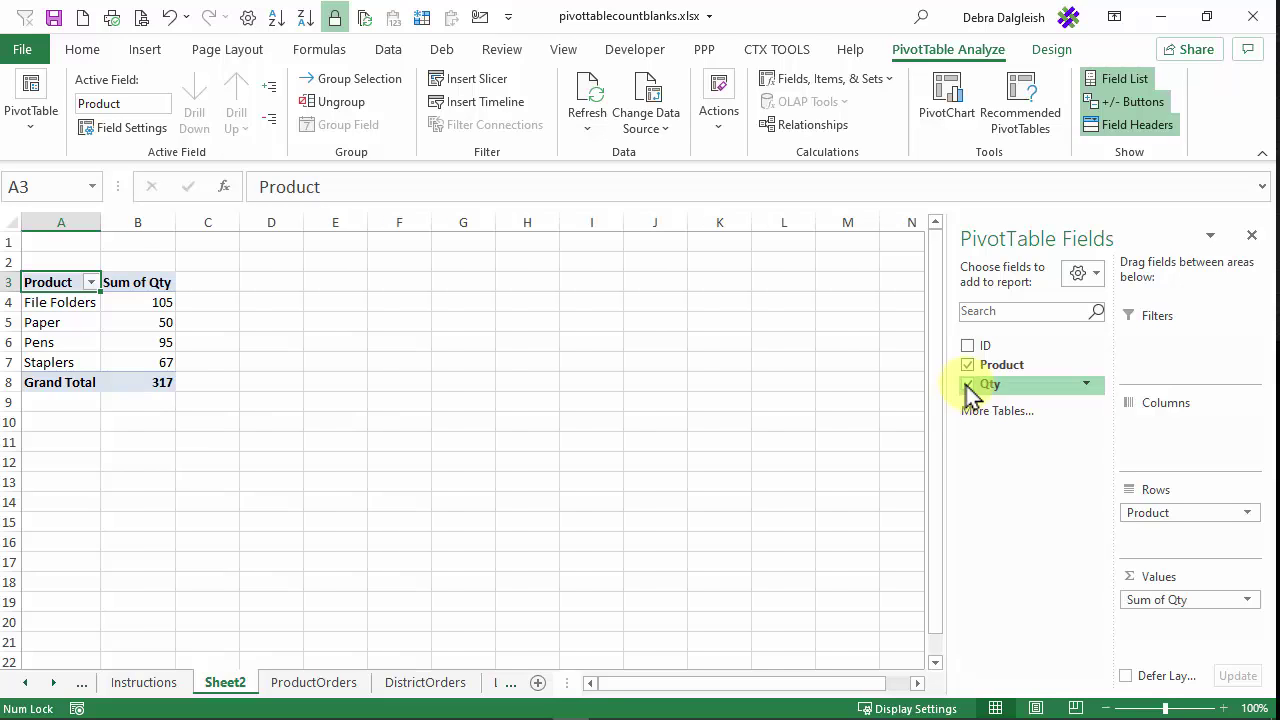
right_click(131, 304)
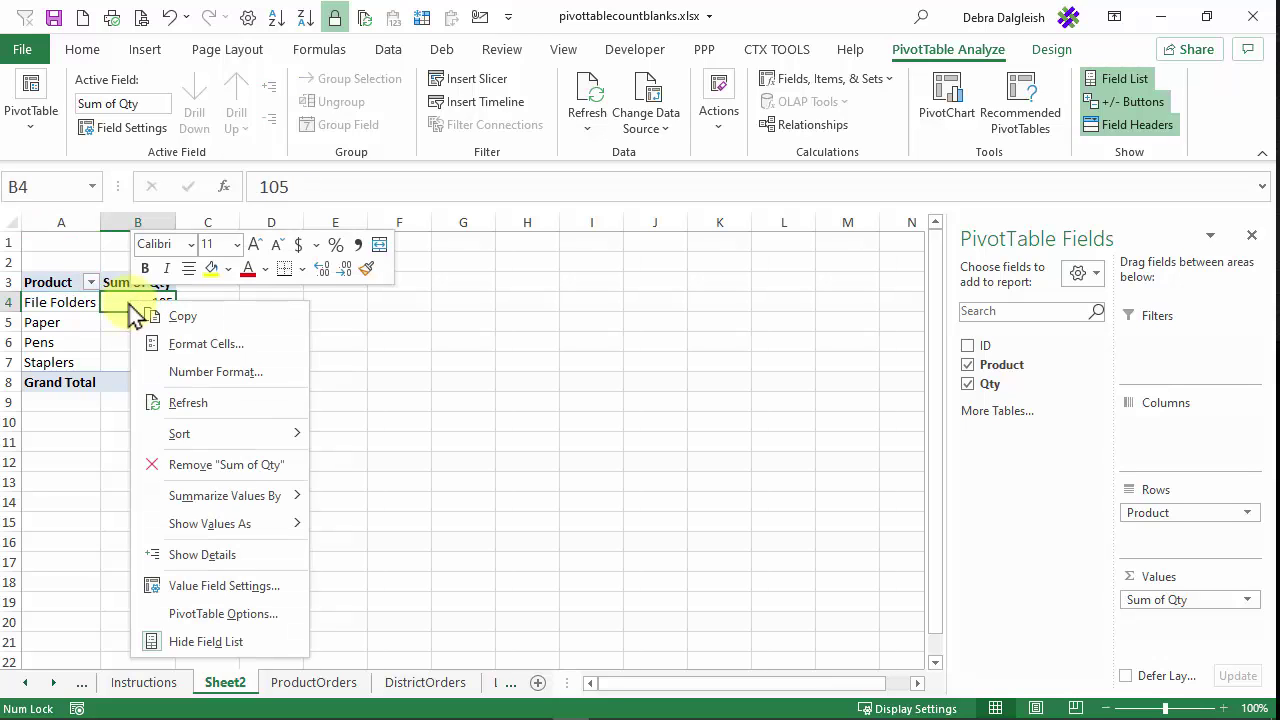
mouse_move(234, 497)
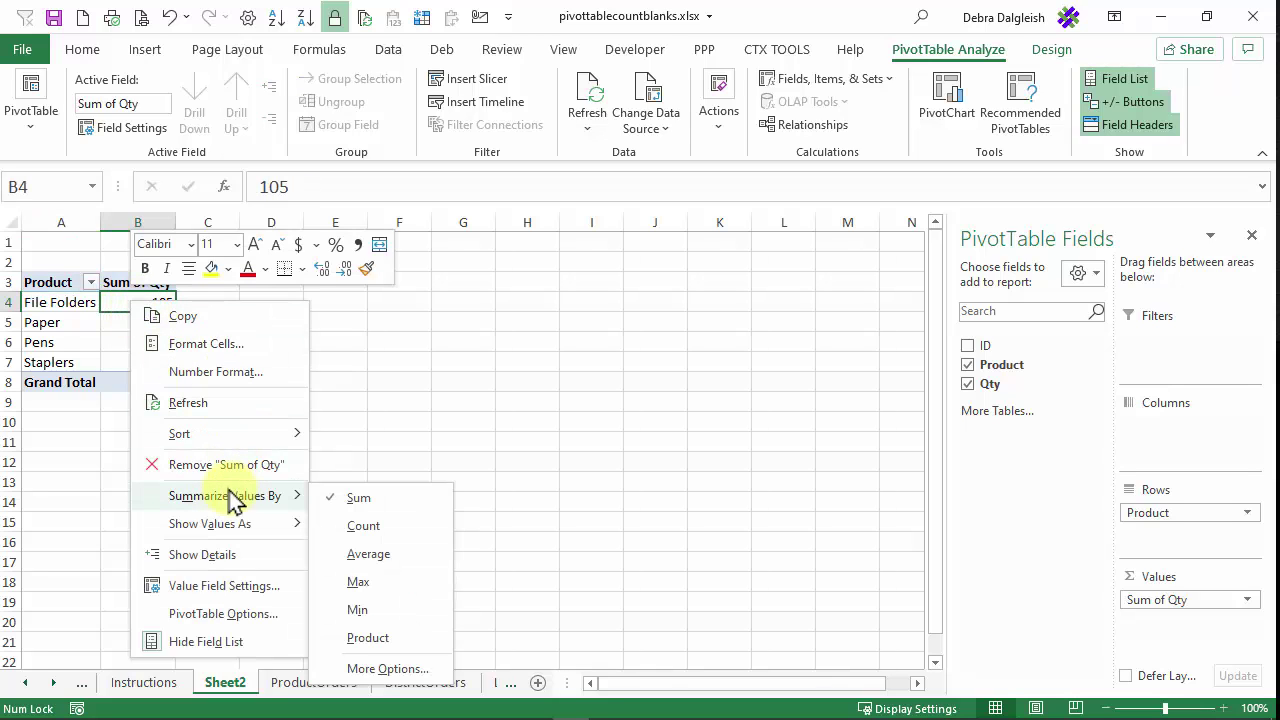
left_click(363, 526)
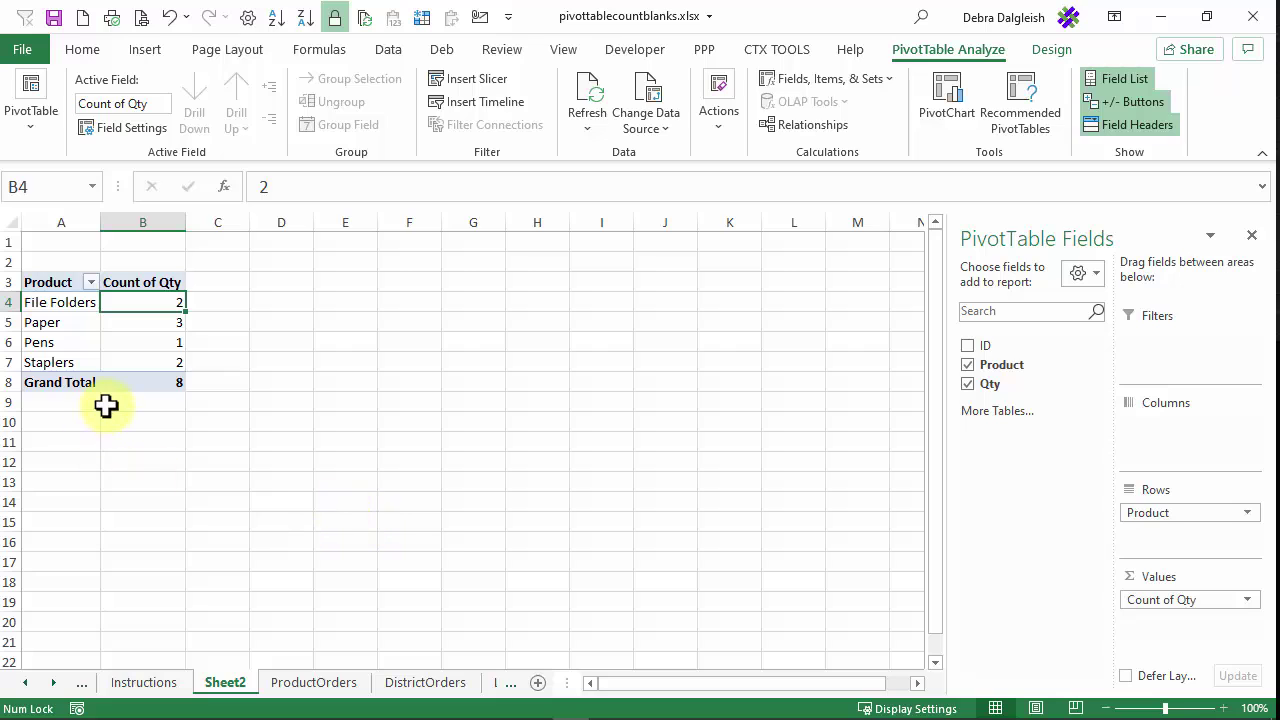
mouse_move(137, 346)
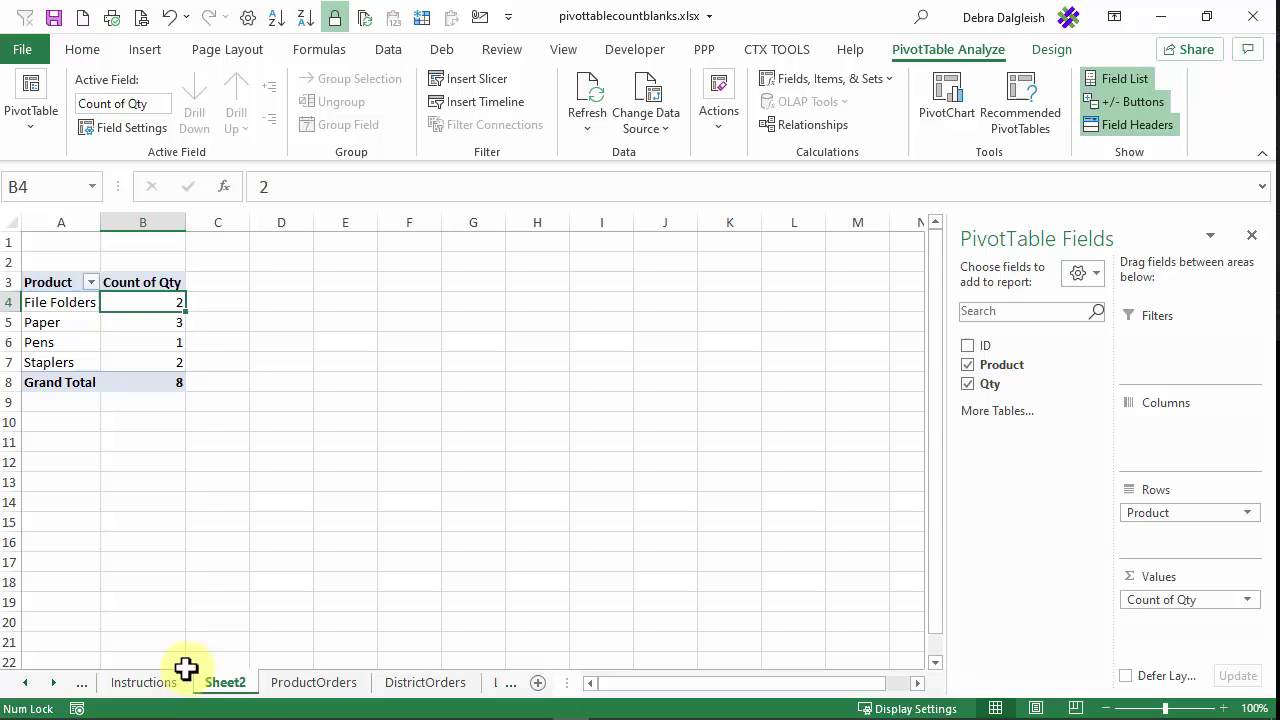
left_click(303, 684)
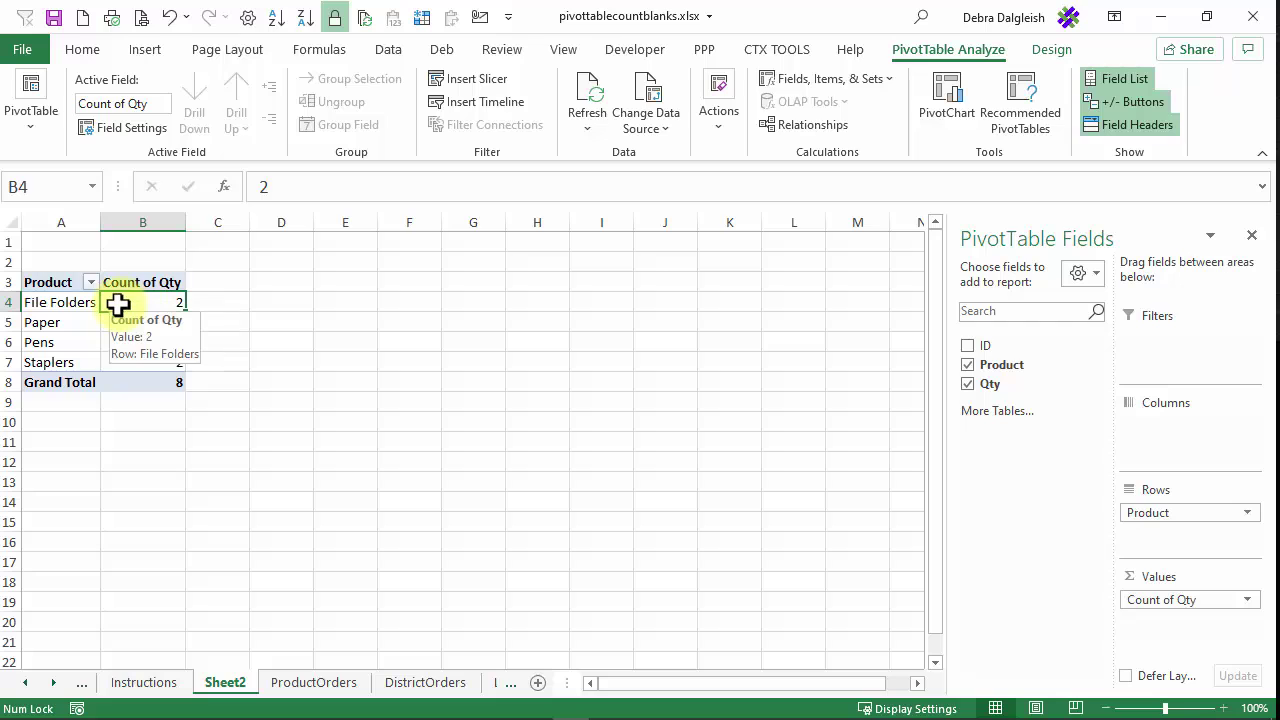
- Remove Qty from the product pivot table and add Product to the values as a count
left_click(968, 385)
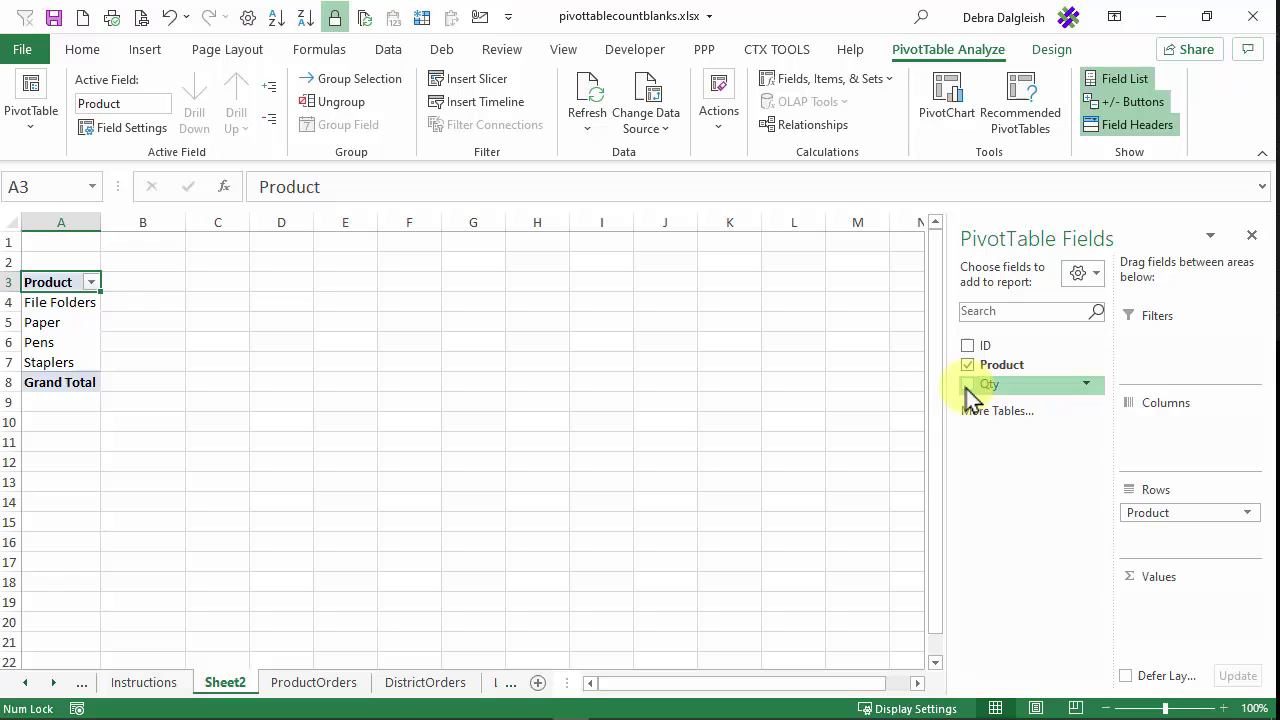
left_click(293, 686)
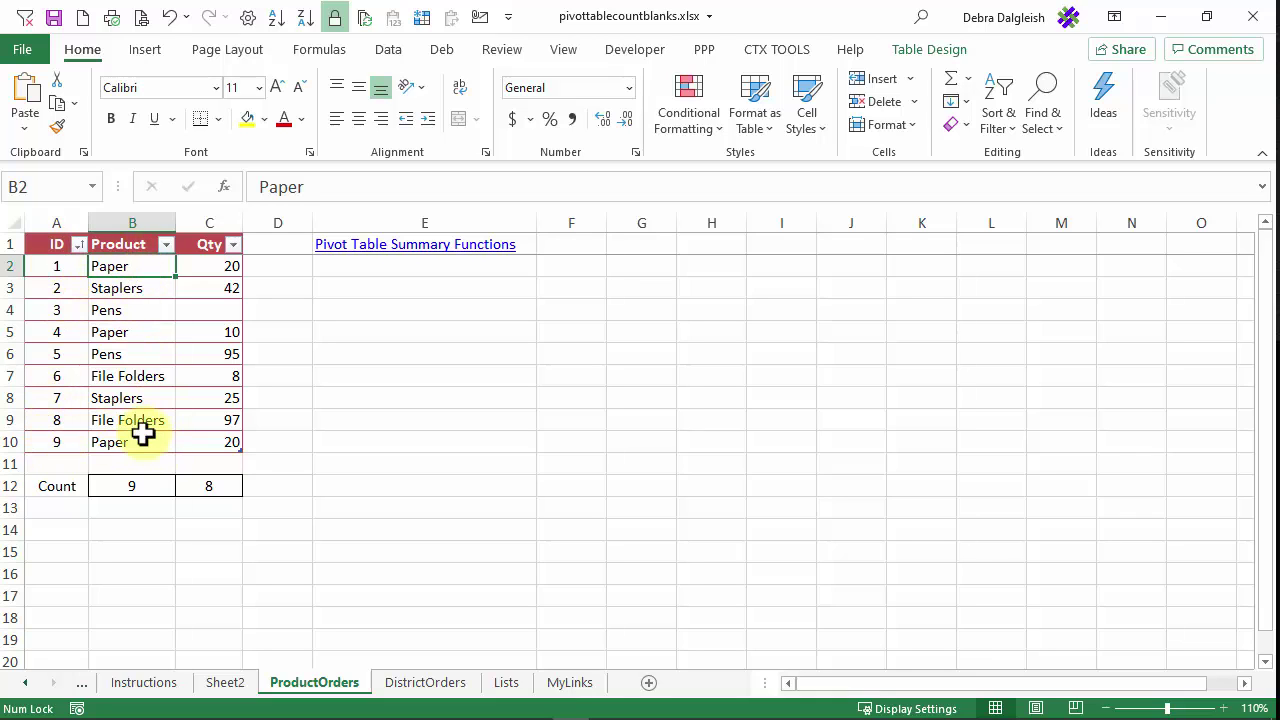
left_click(224, 683)
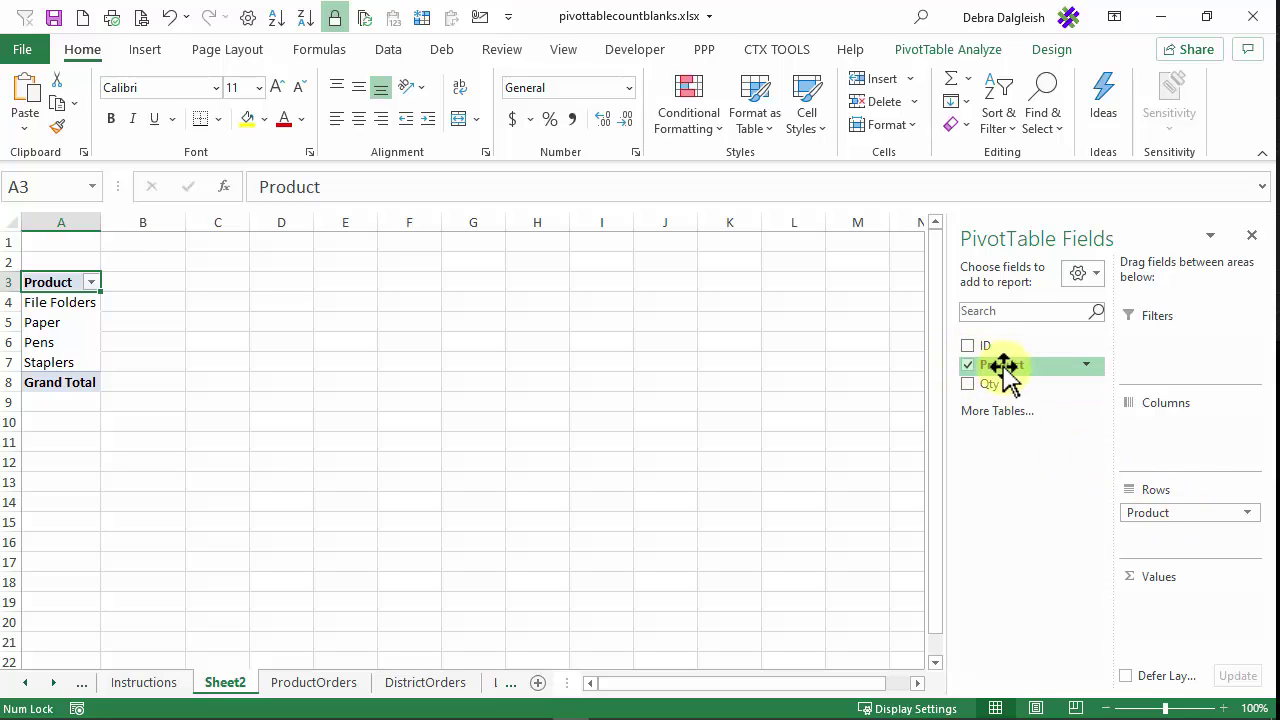
left_click_drag(1003, 367, 1170, 606)
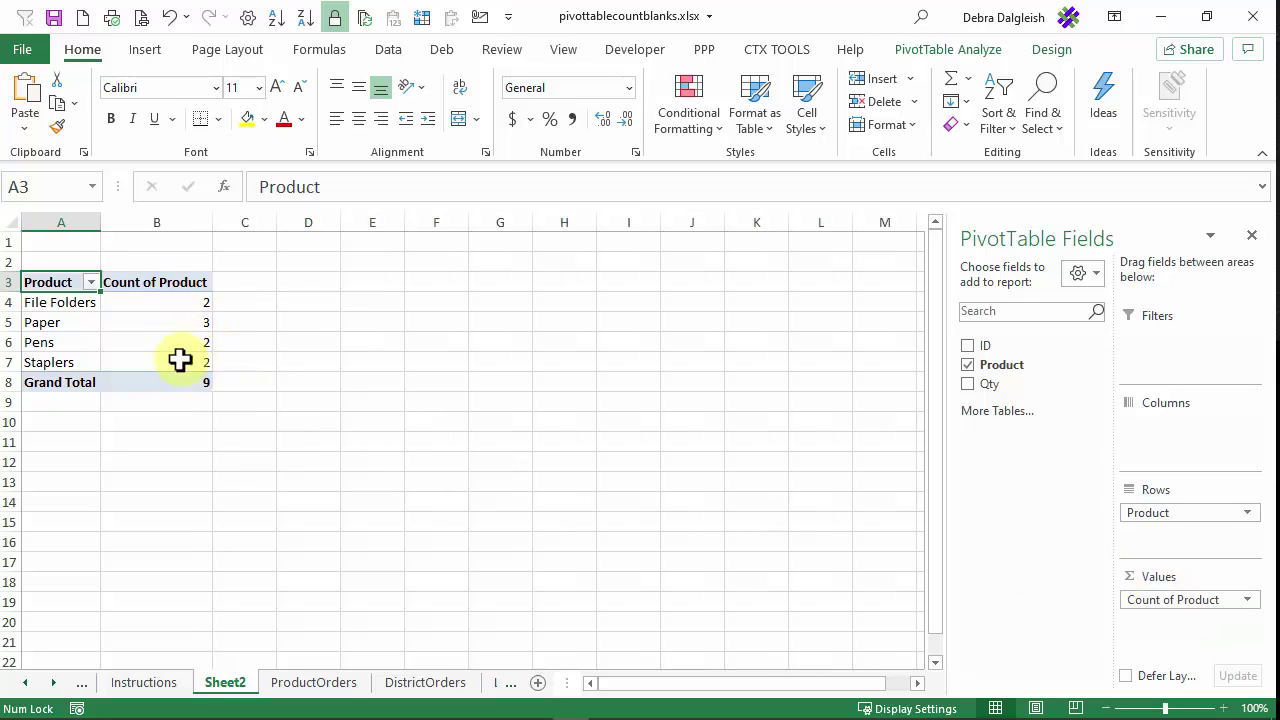
mouse_move(180, 368)
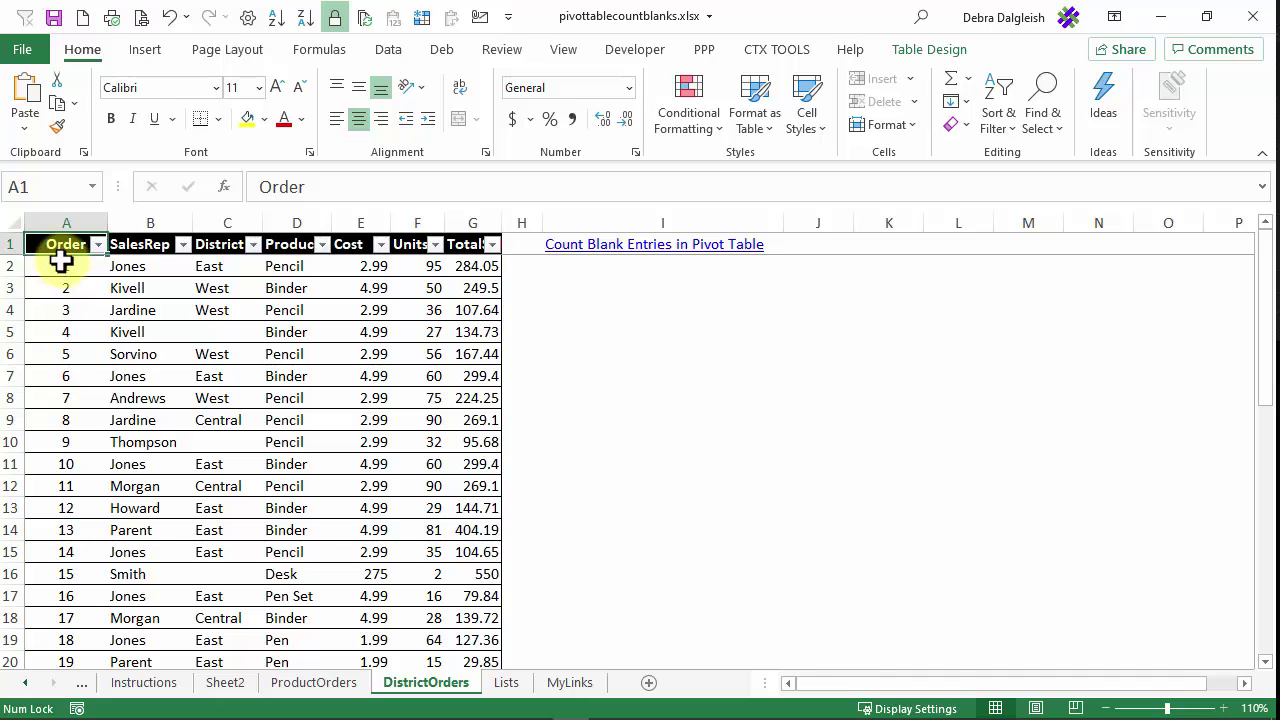
- Create a PivotTable on a new worksheet from the DistrictOrders table and add District as its row field
scroll(61, 260, "down", 11)
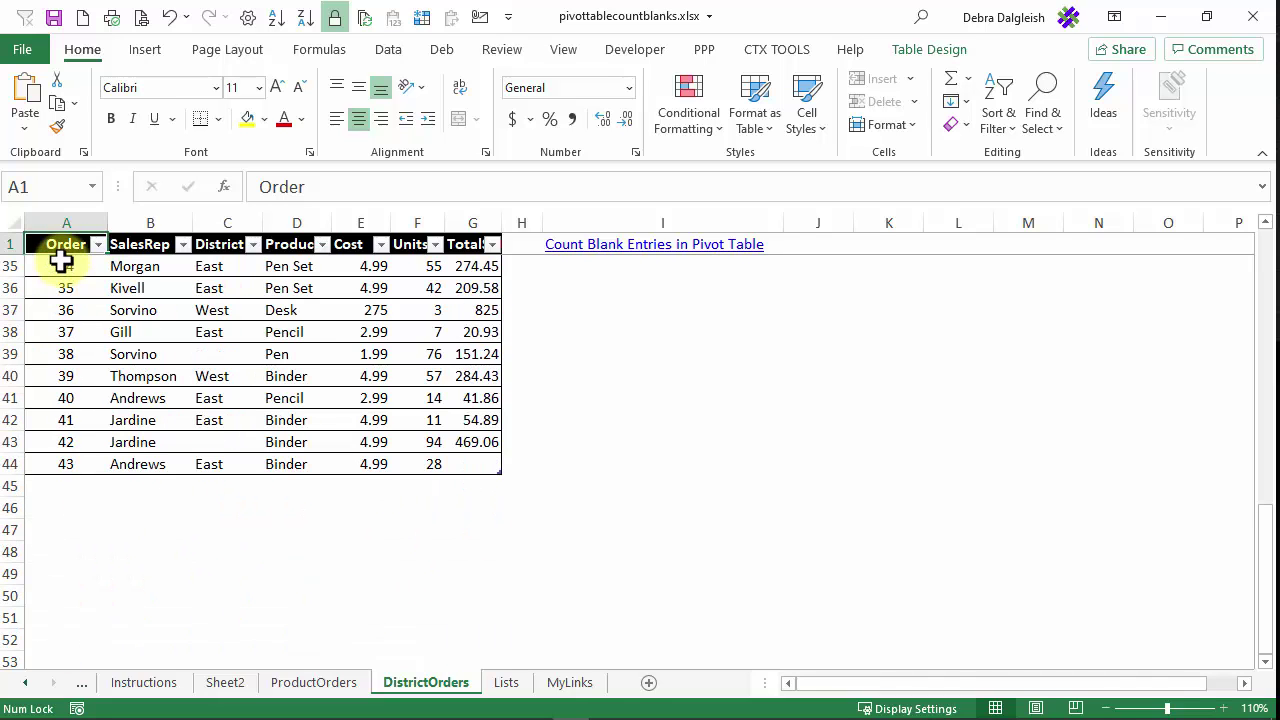
scroll(61, 258, "up", 11)
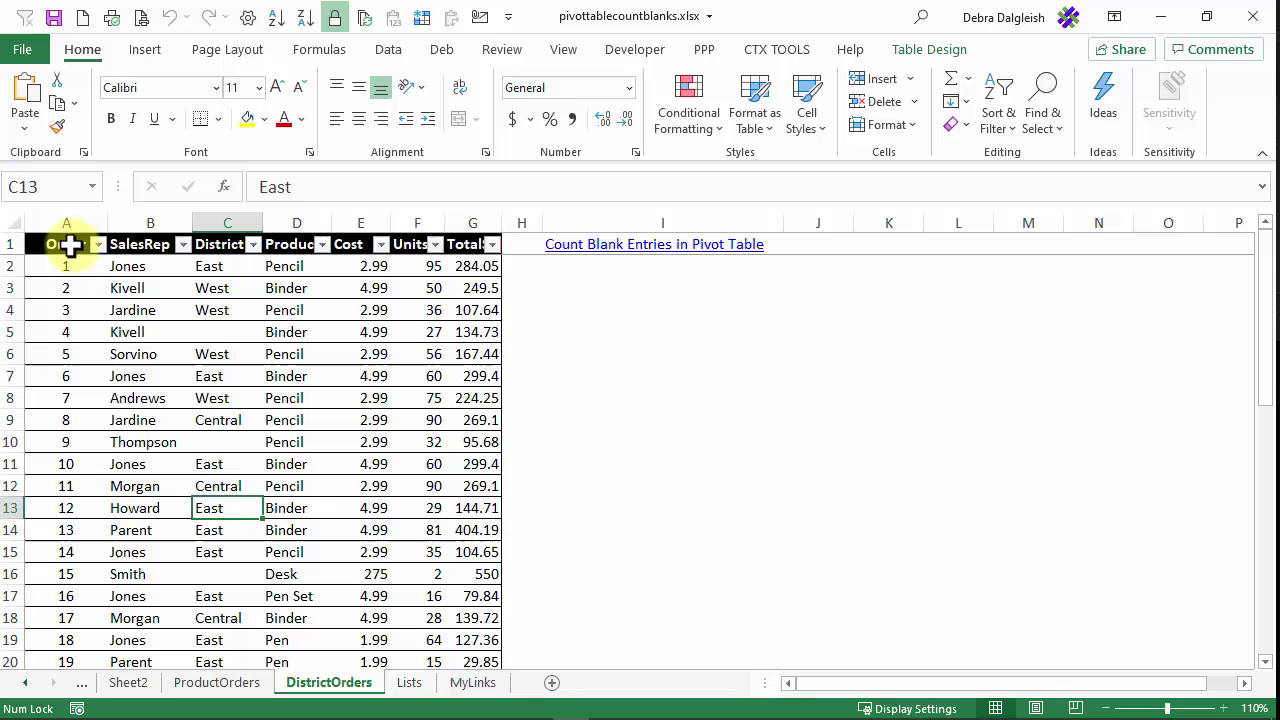
left_click(68, 243)
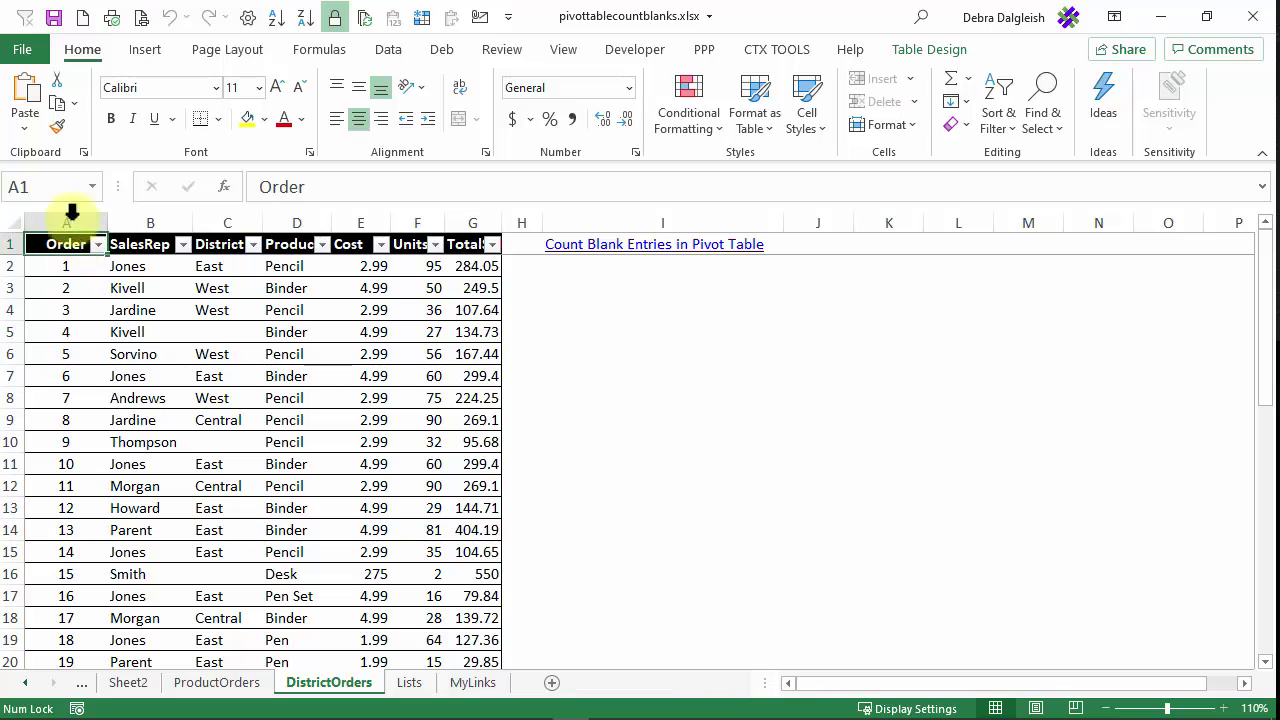
left_click(135, 49)
left_click(33, 90)
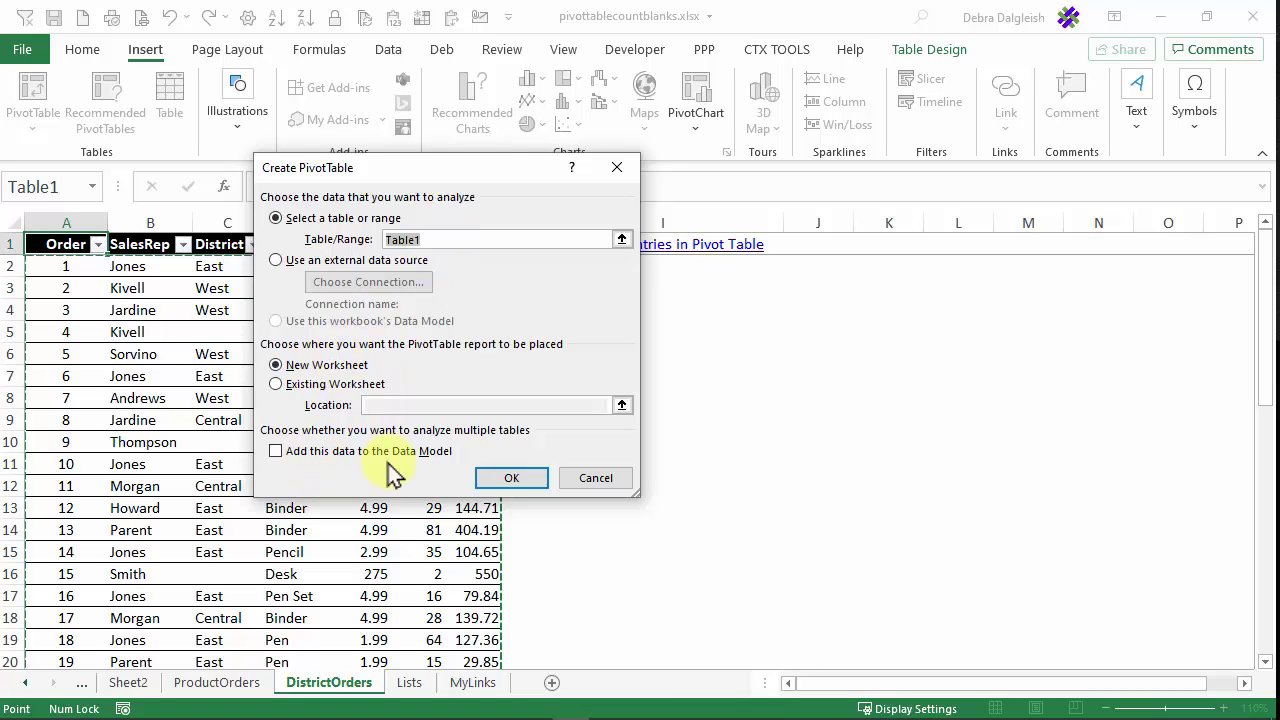
left_click(531, 484)
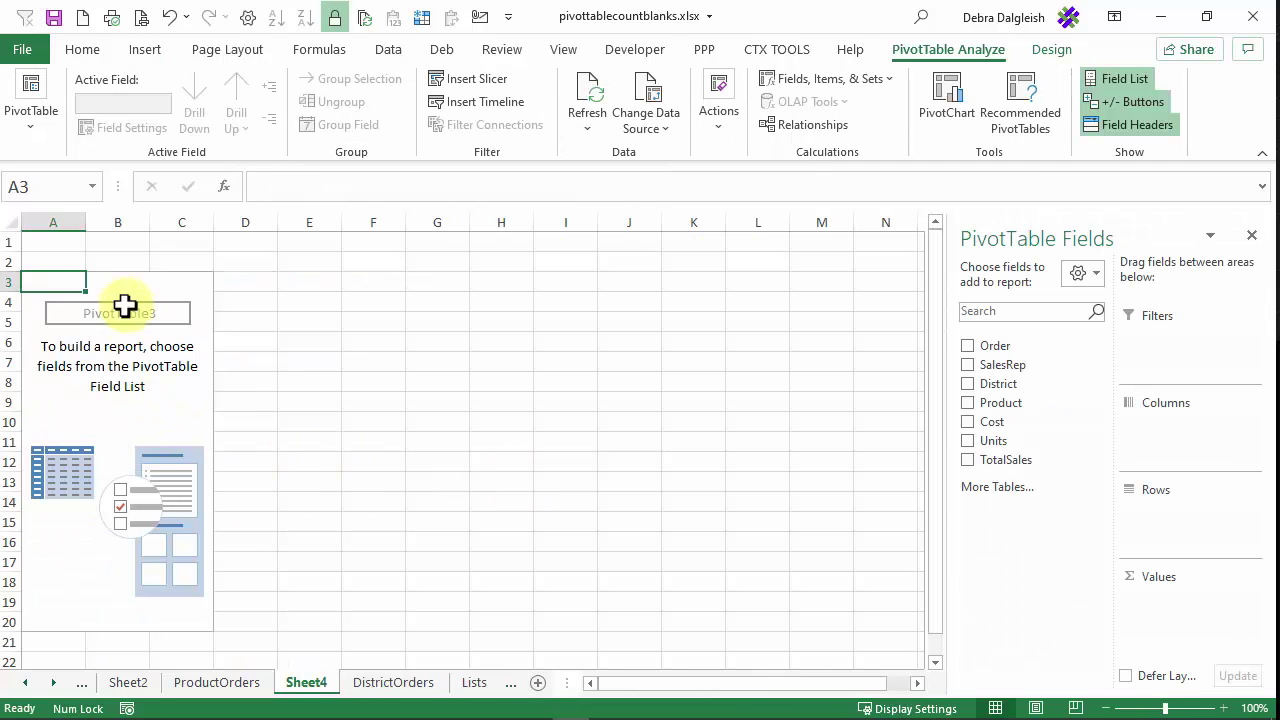
left_click(968, 386)
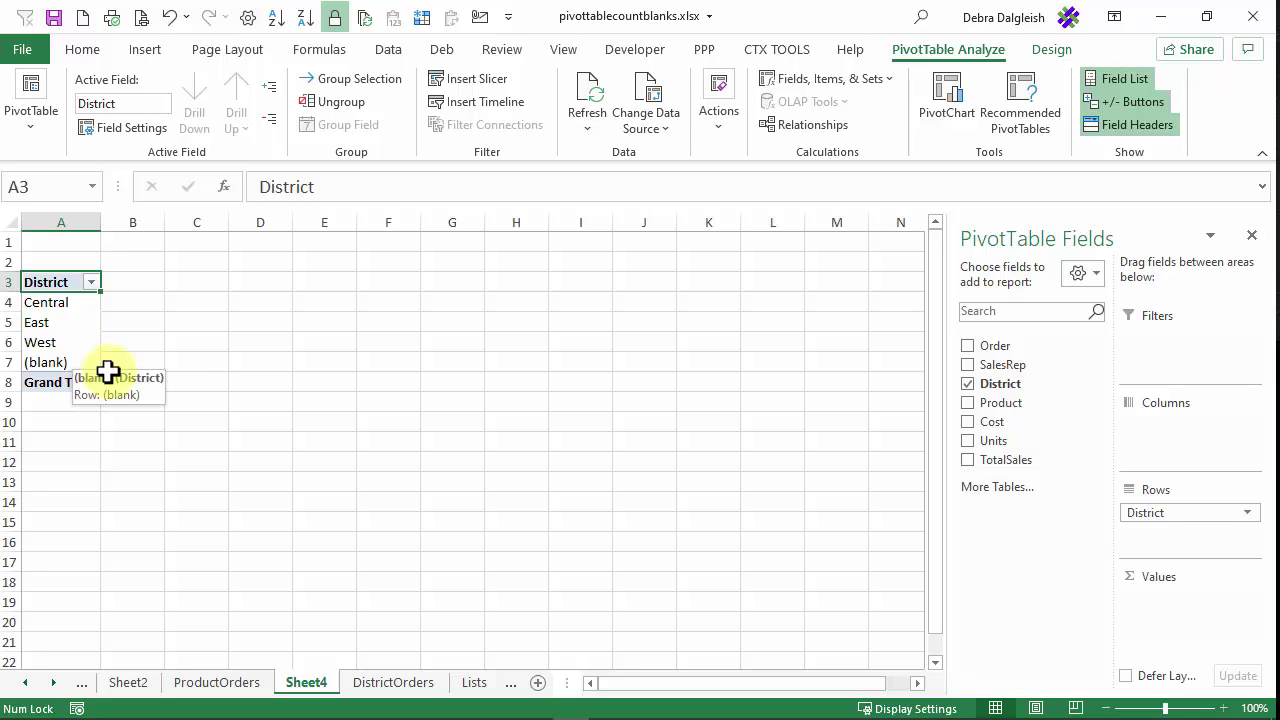
- Try counting orders per district by adding District to the pivot table values, and remove that value field again
left_click_drag(1003, 393, 1150, 605)
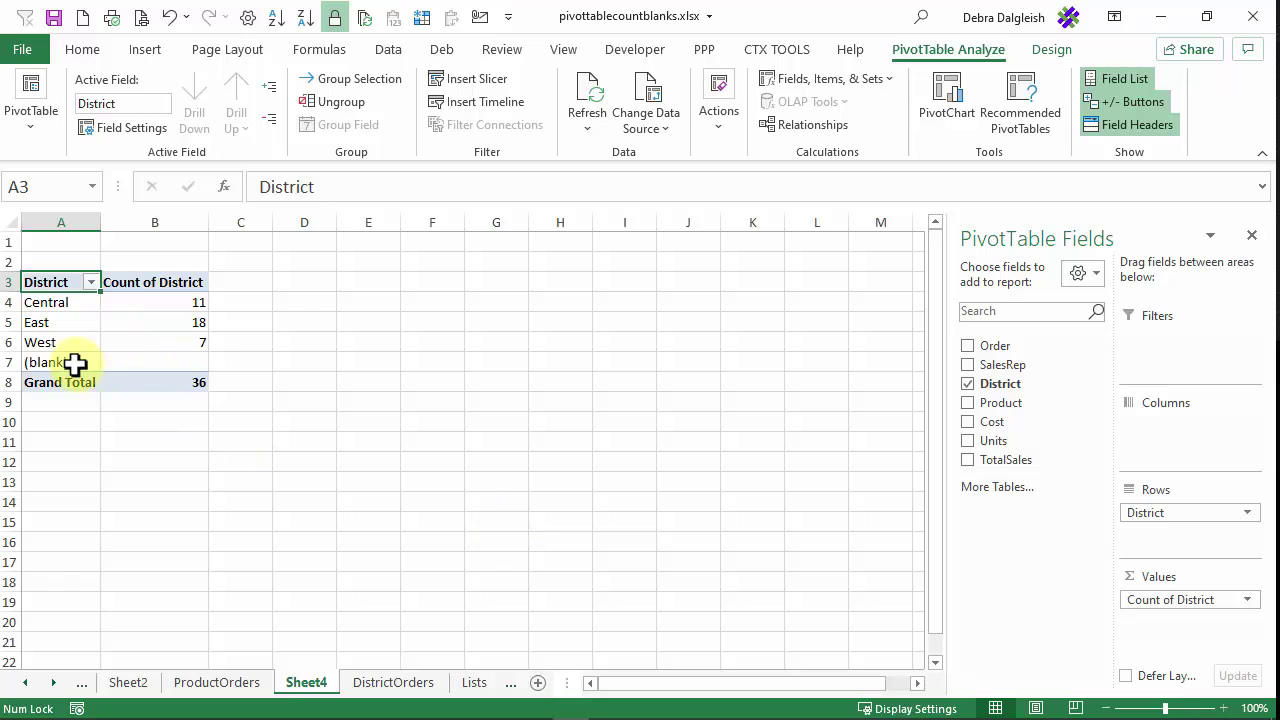
mouse_move(141, 354)
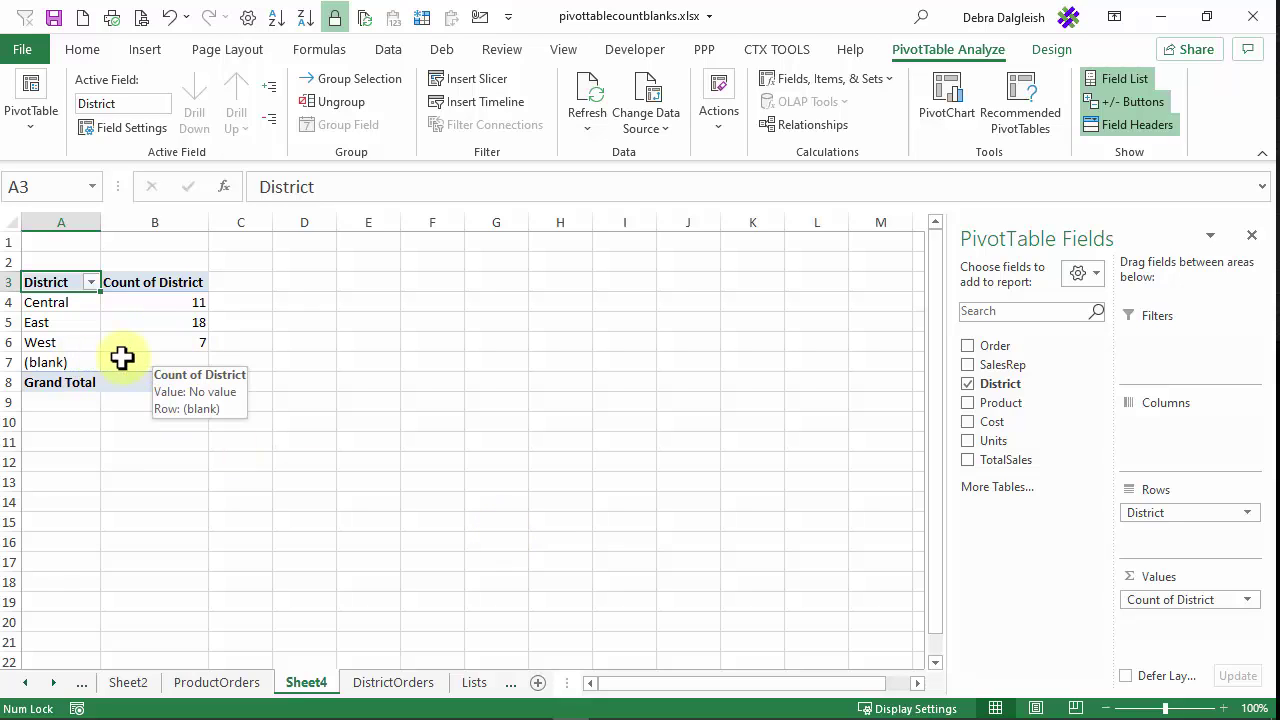
left_click(385, 682)
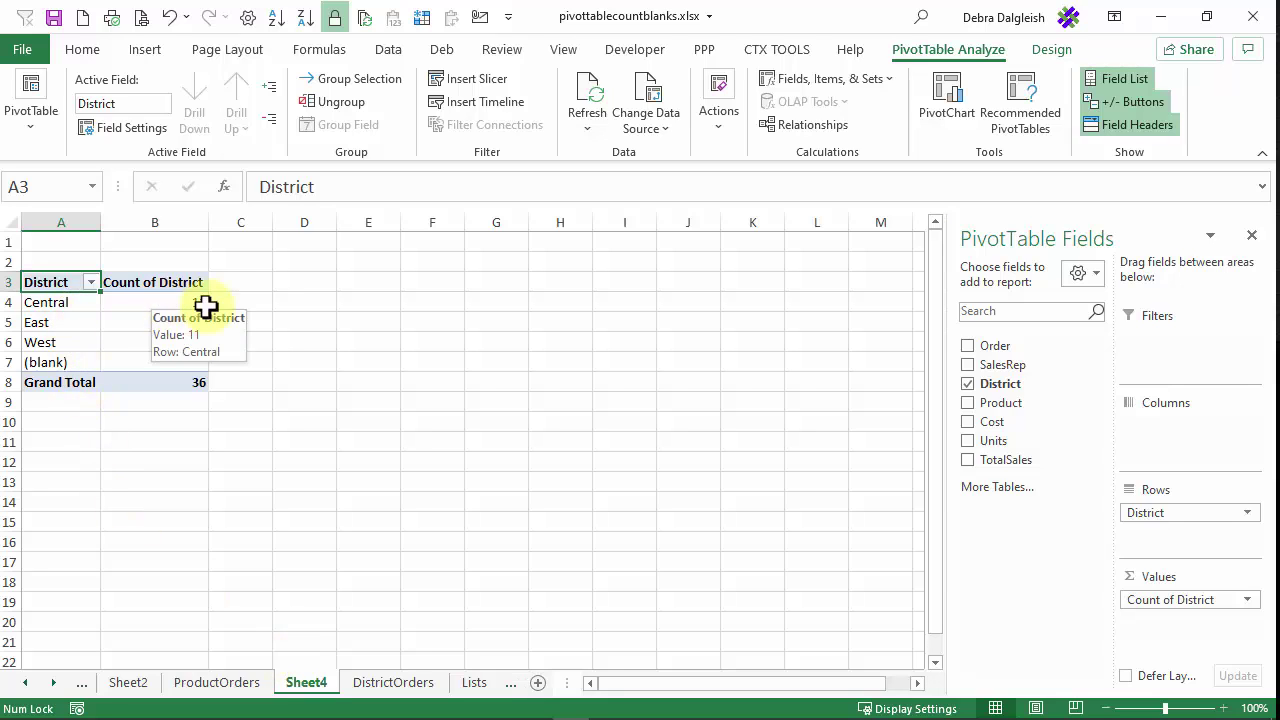
left_click_drag(1163, 600, 687, 350)
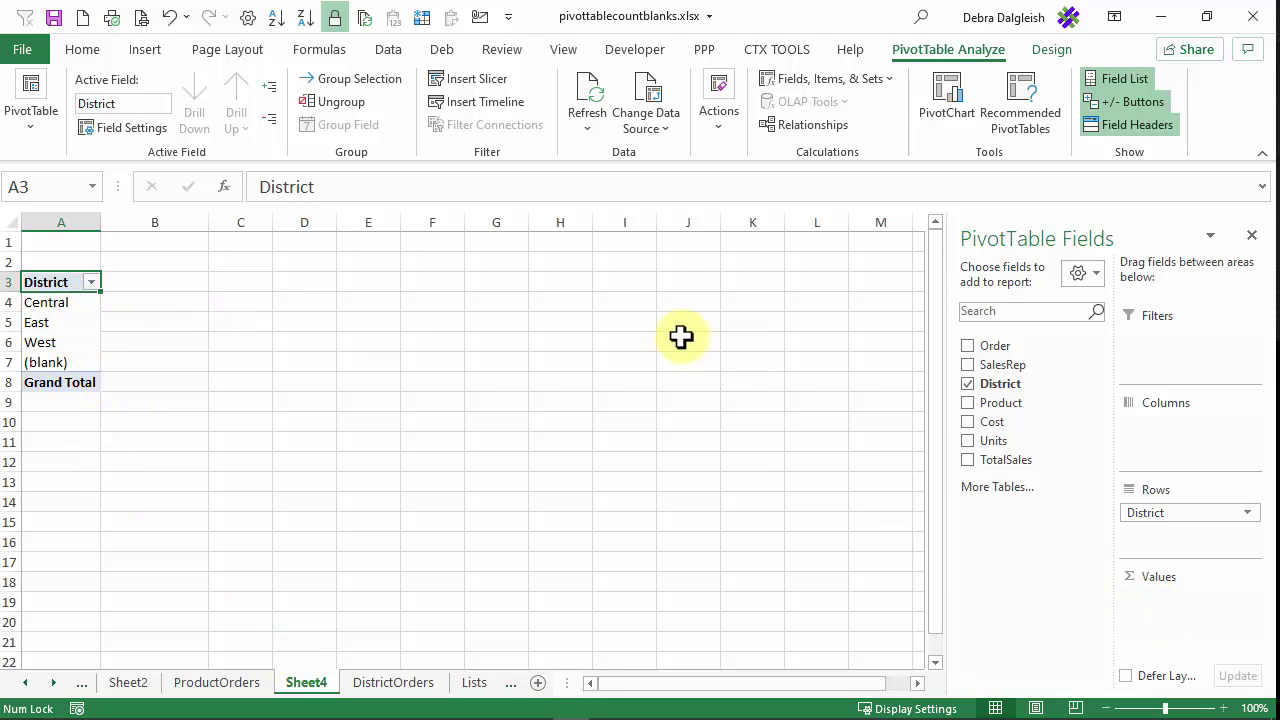
- Check the Order column in DistrictOrders for blanks, and add Order to the district pivot table values, summarized by Count
left_click(424, 688)
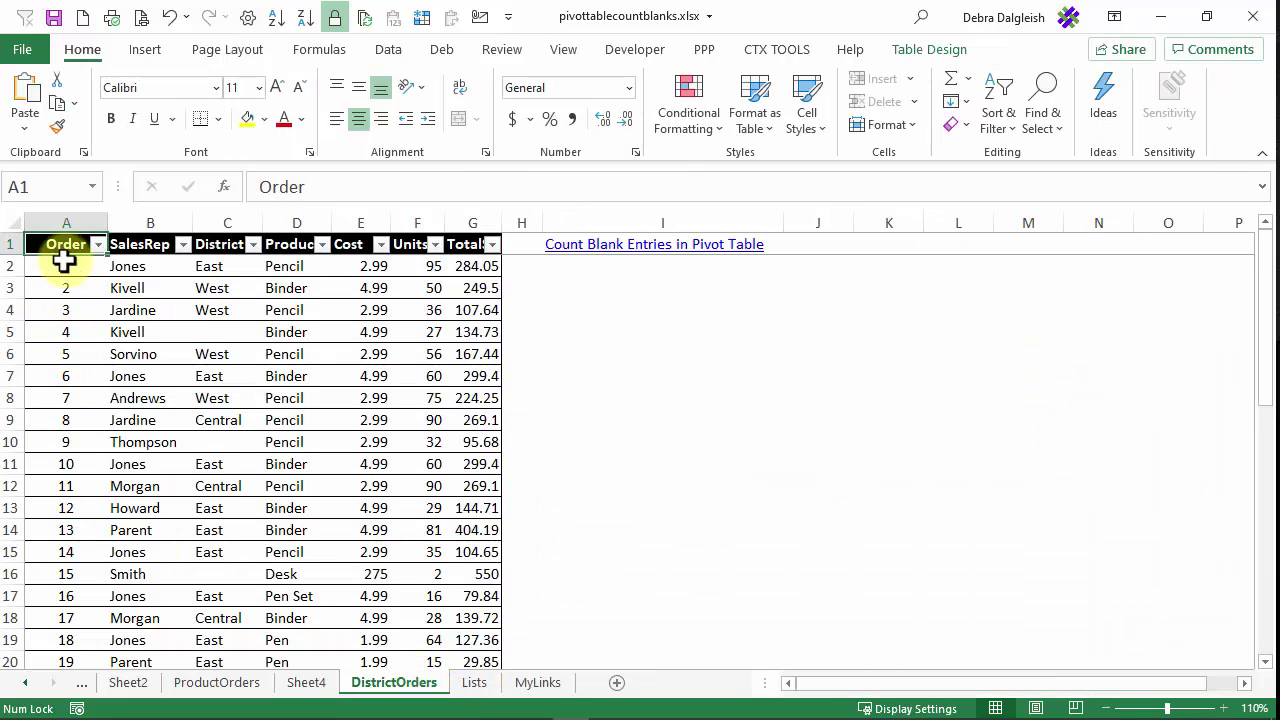
scroll(67, 598, "down", 4)
scroll(63, 597, "down", 7)
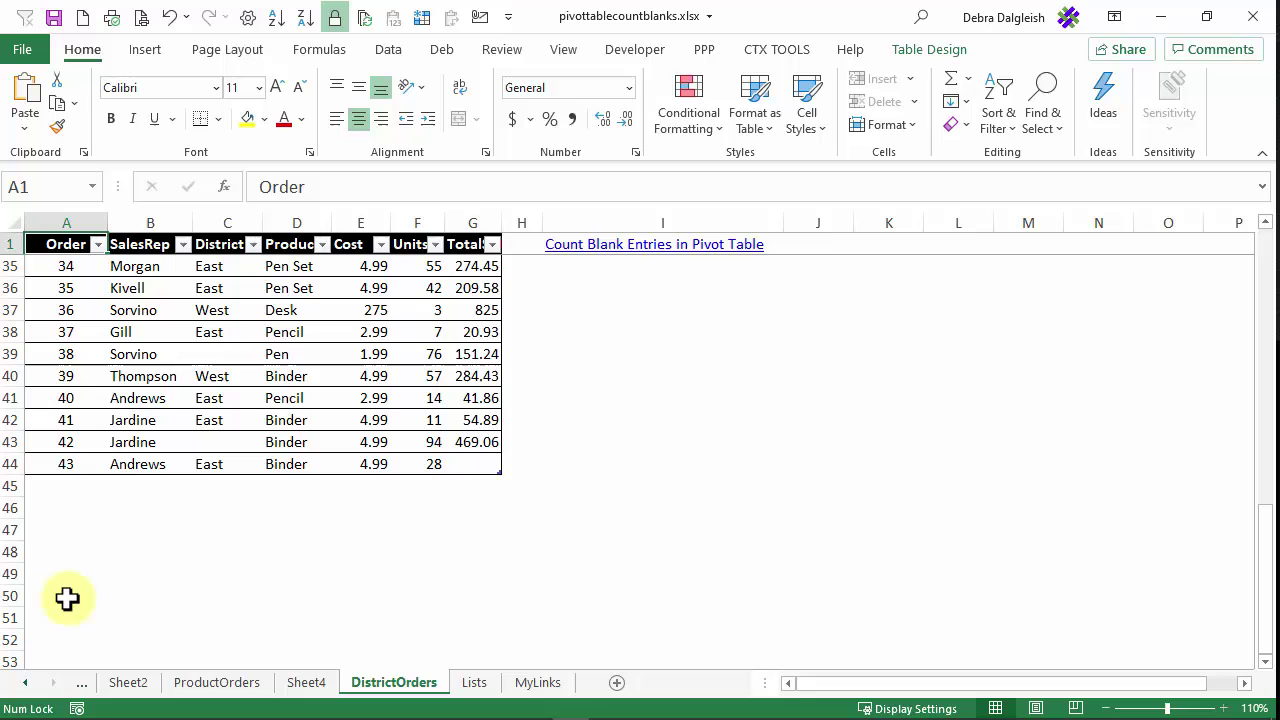
scroll(54, 429, "up", 11)
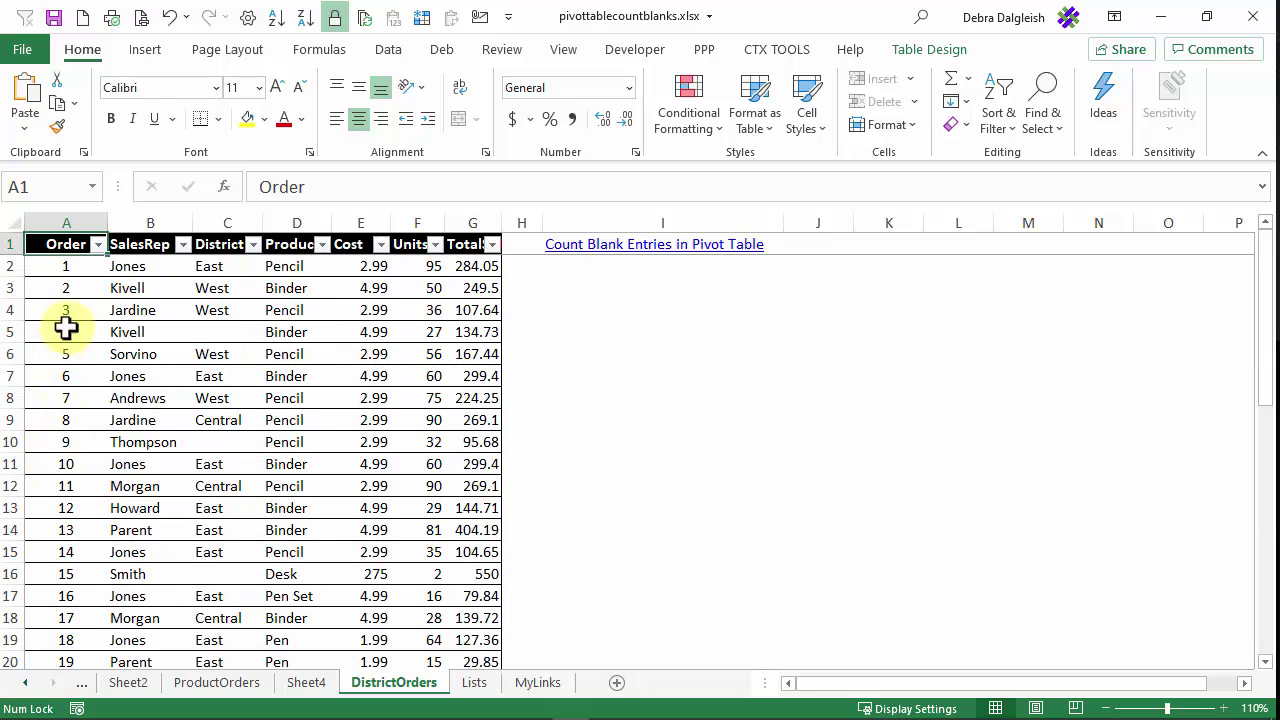
left_click(320, 688)
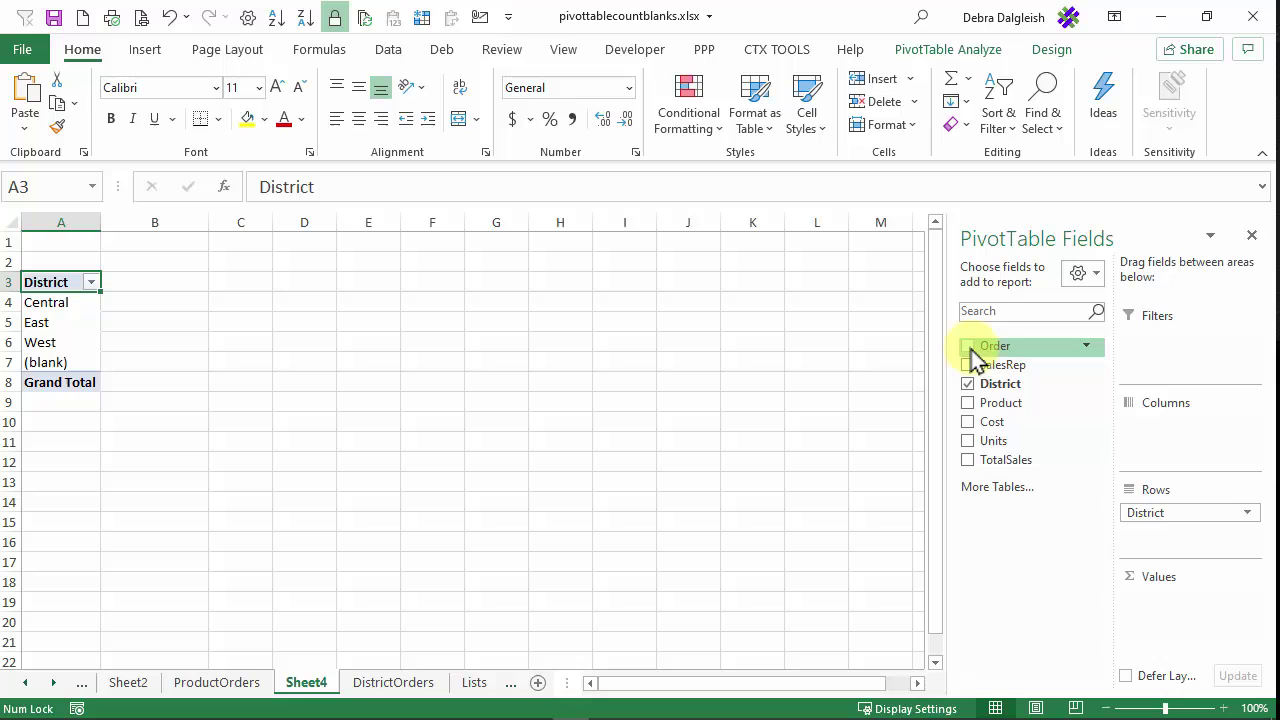
left_click_drag(993, 350, 1171, 611)
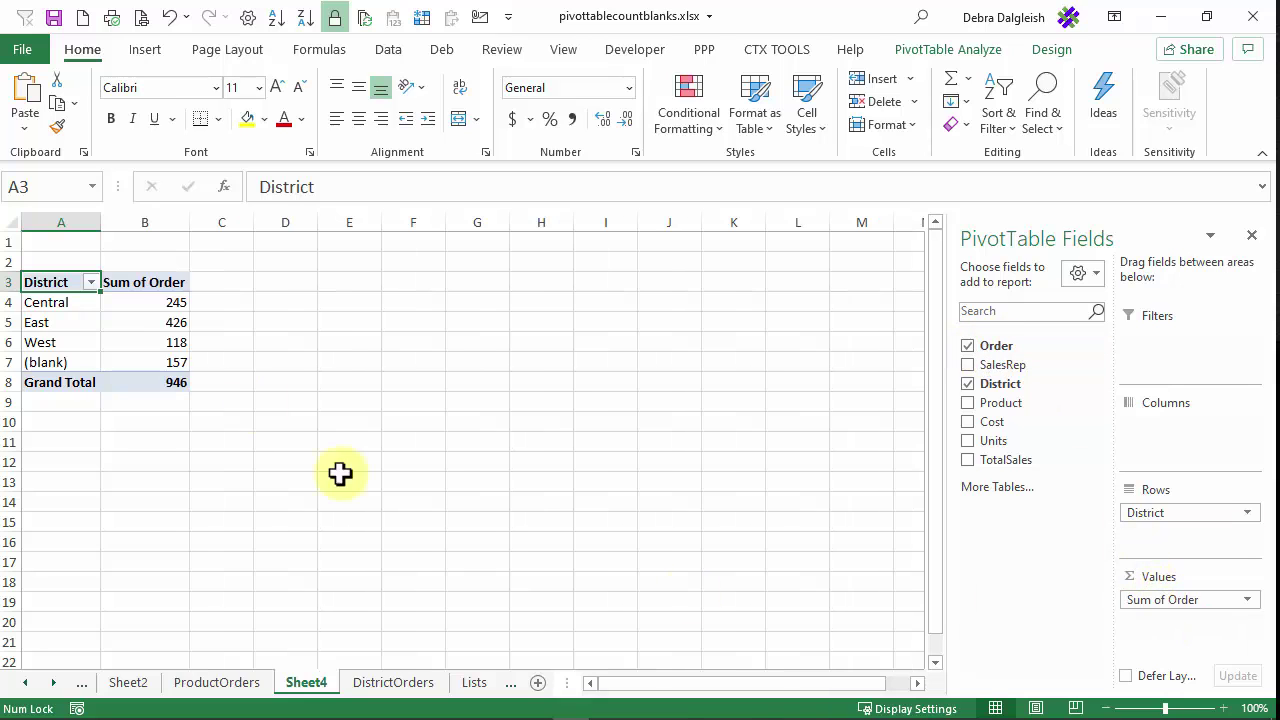
right_click(144, 308)
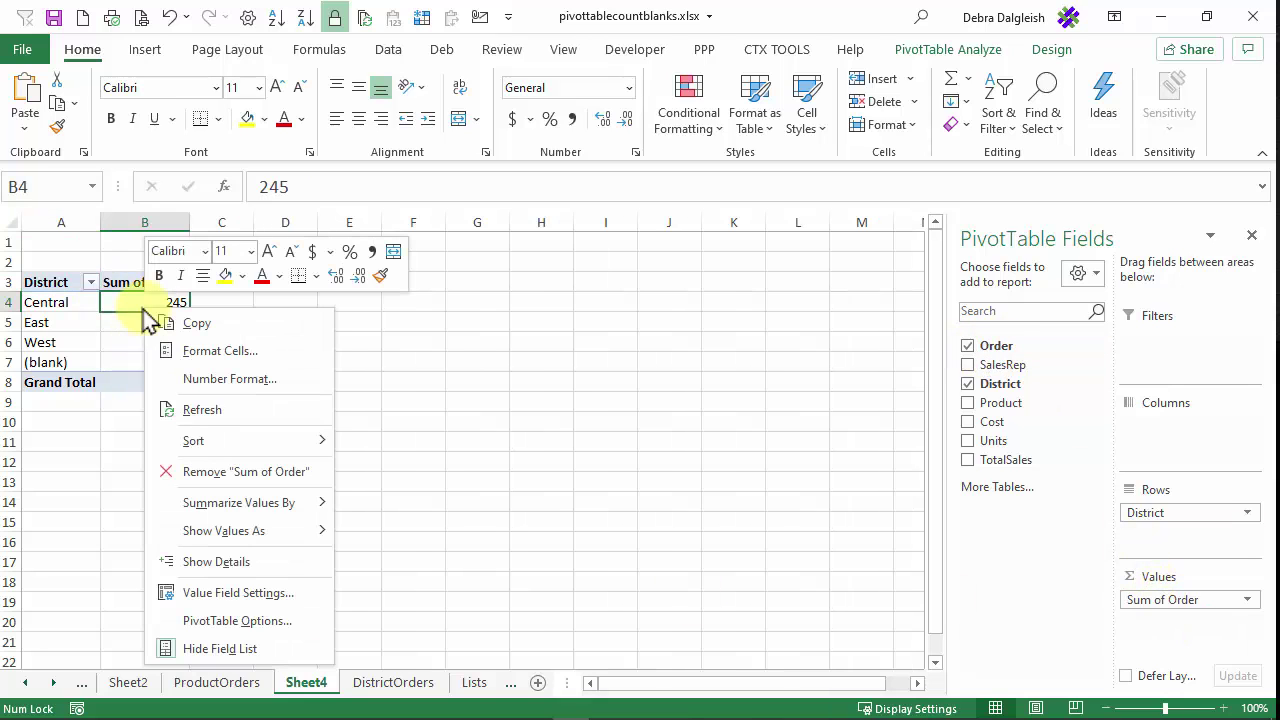
mouse_move(223, 503)
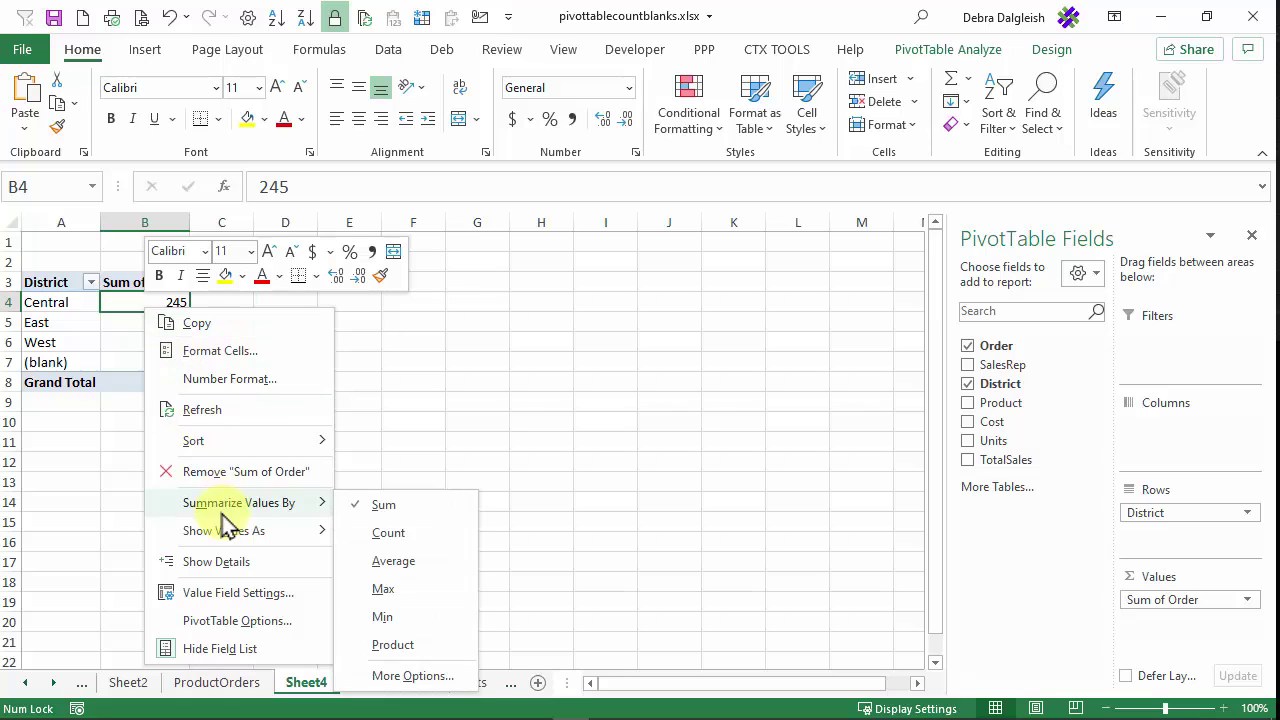
left_click(389, 534)
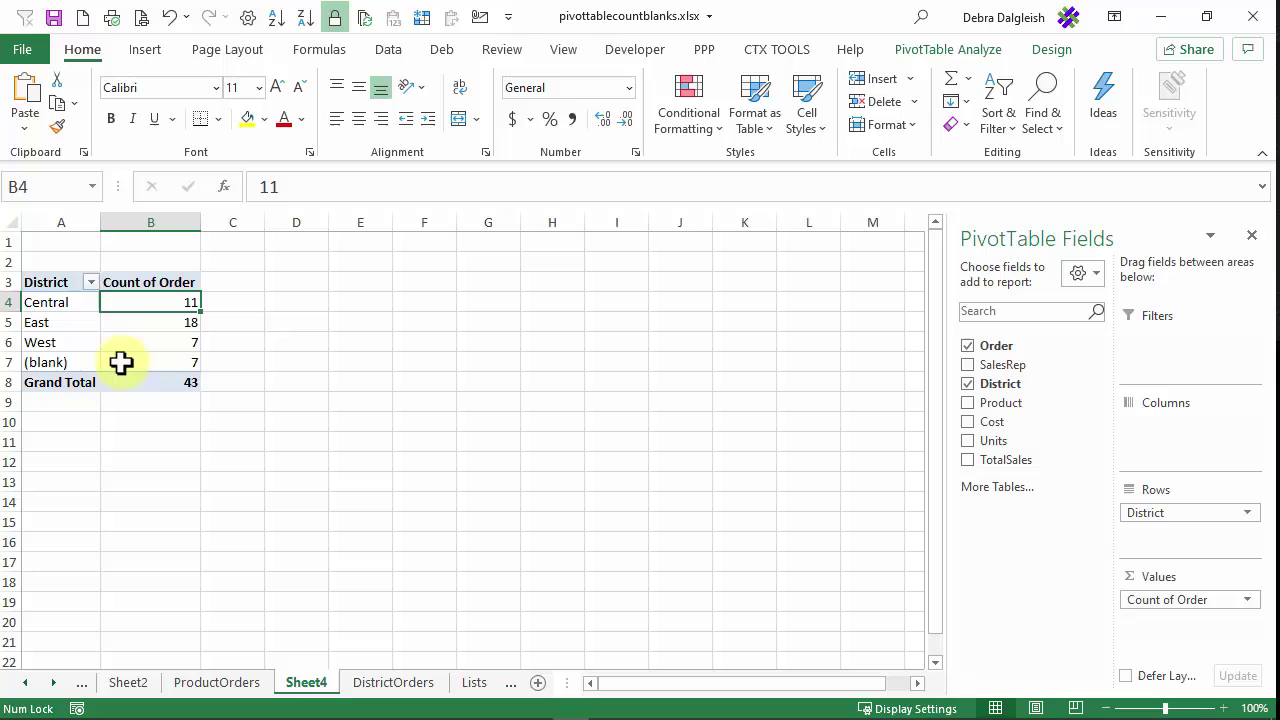
mouse_move(122, 364)
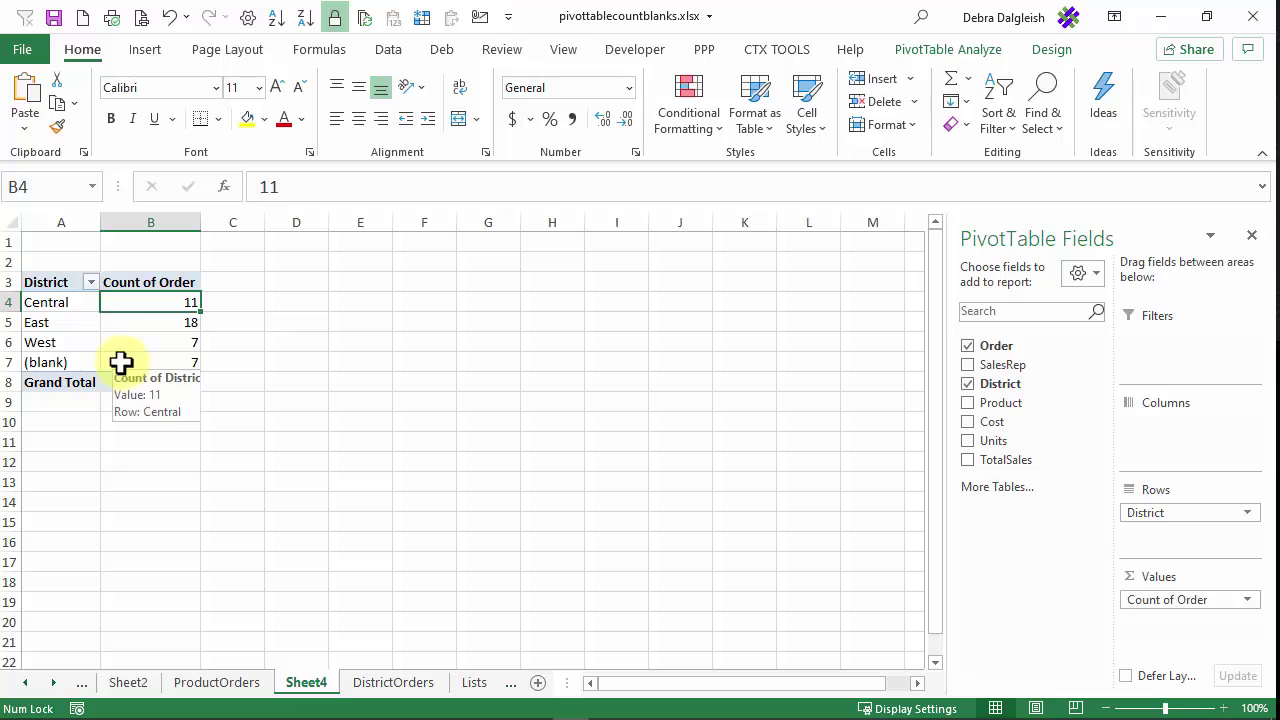
- Rename the pivot table's Count of Order heading to "Count" and autofit column B to its contents
left_click(129, 281)
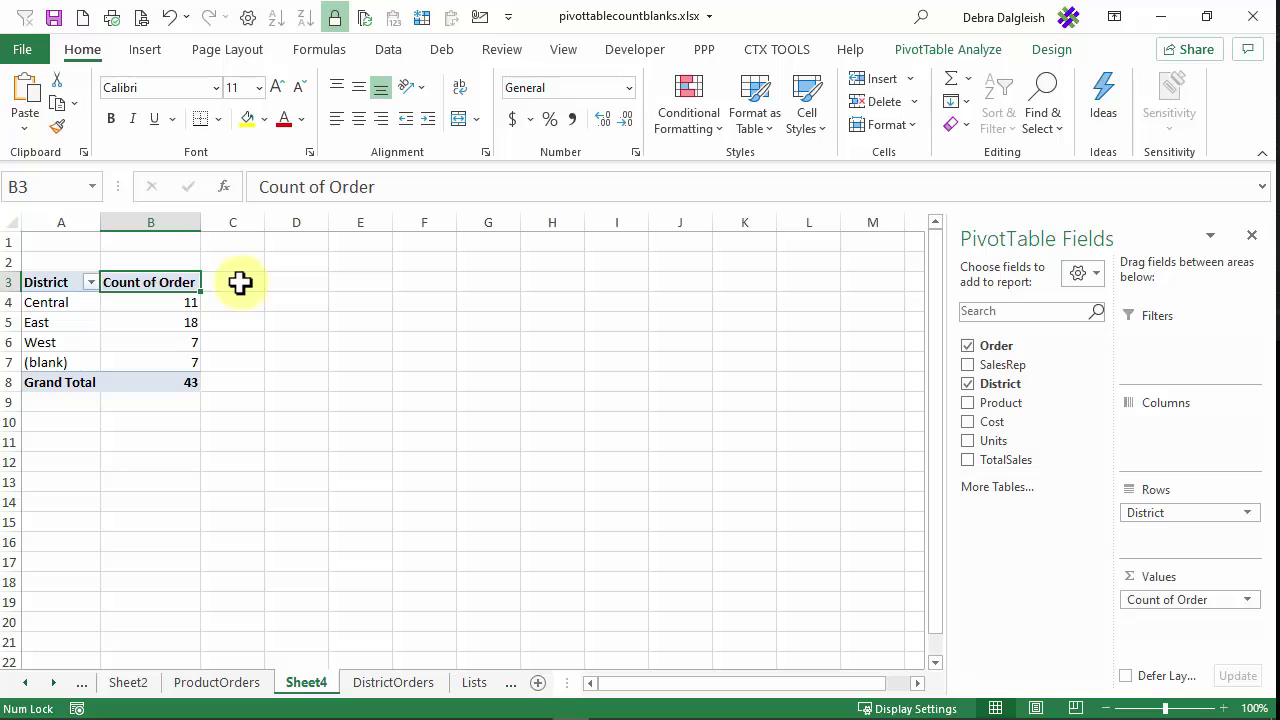
type("Count")
key("Return")
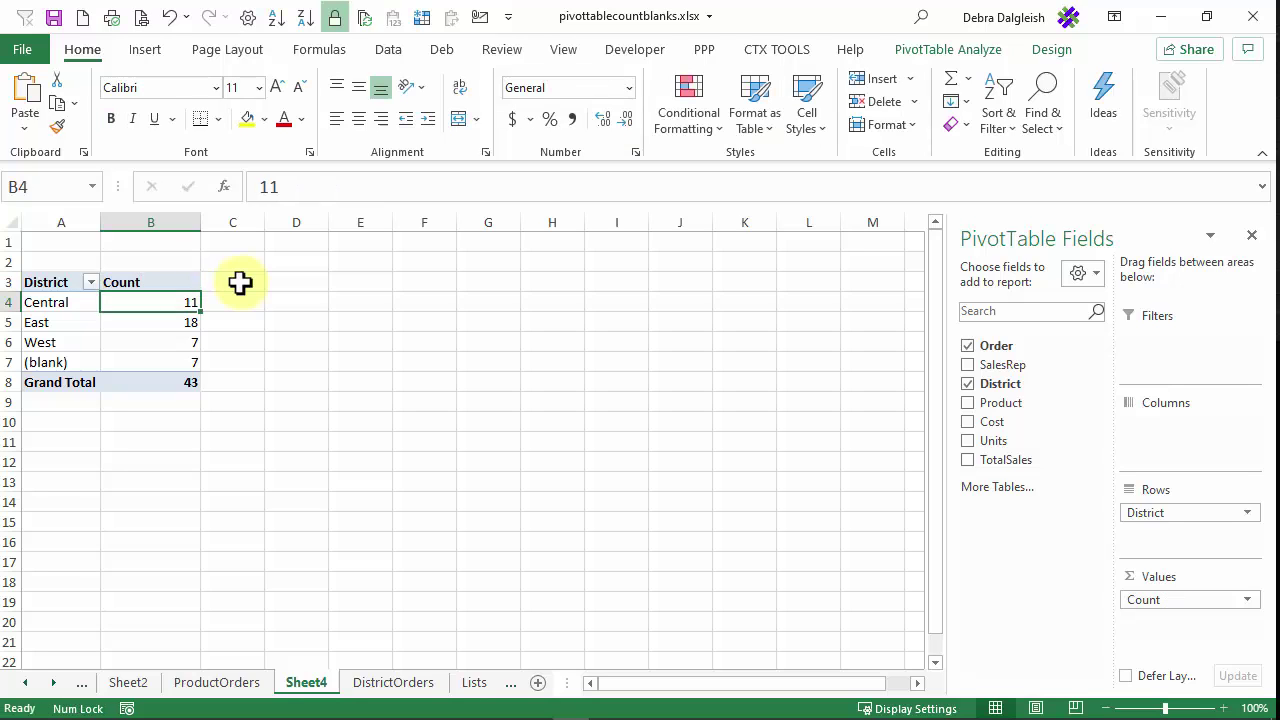
double_click(200, 218)
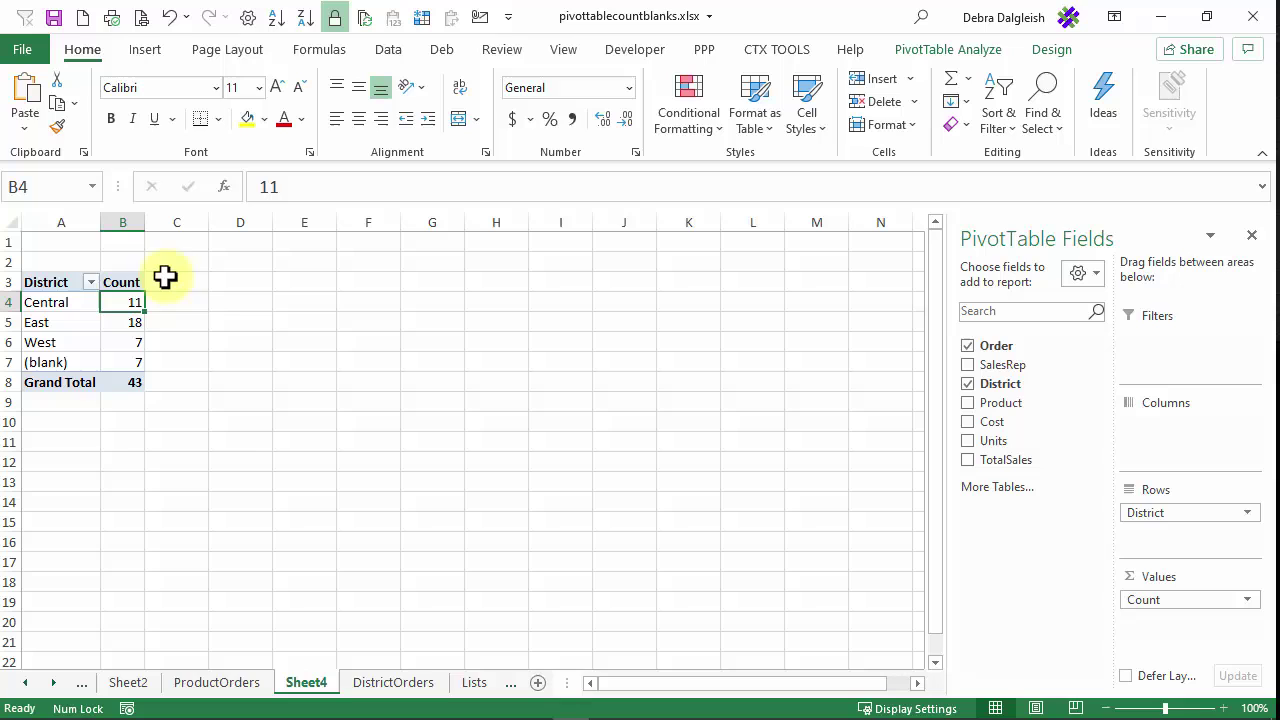